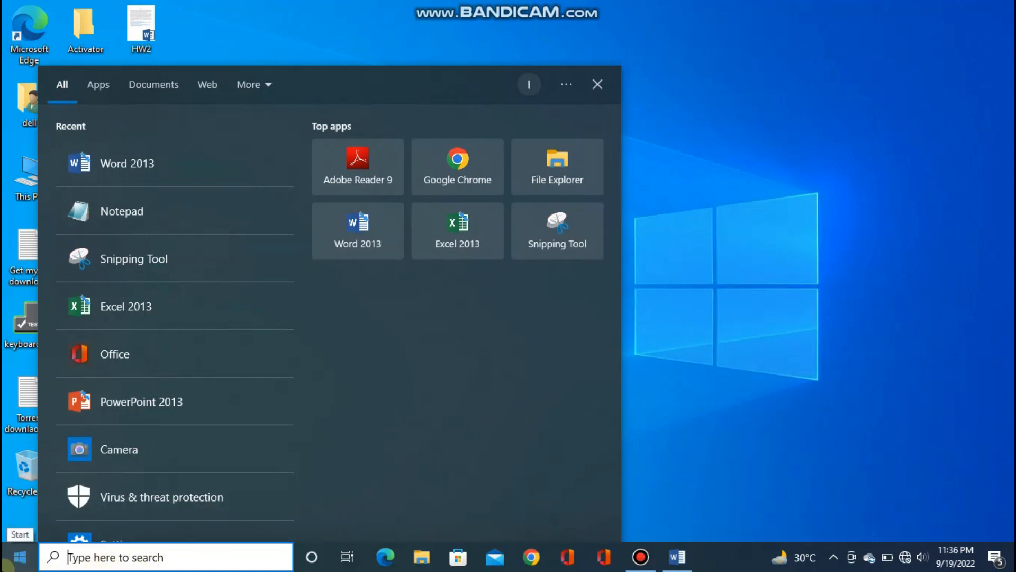
# - Launch Excel 2013 in a maximized window and create a blank workbook
pyautogui.write('exce')
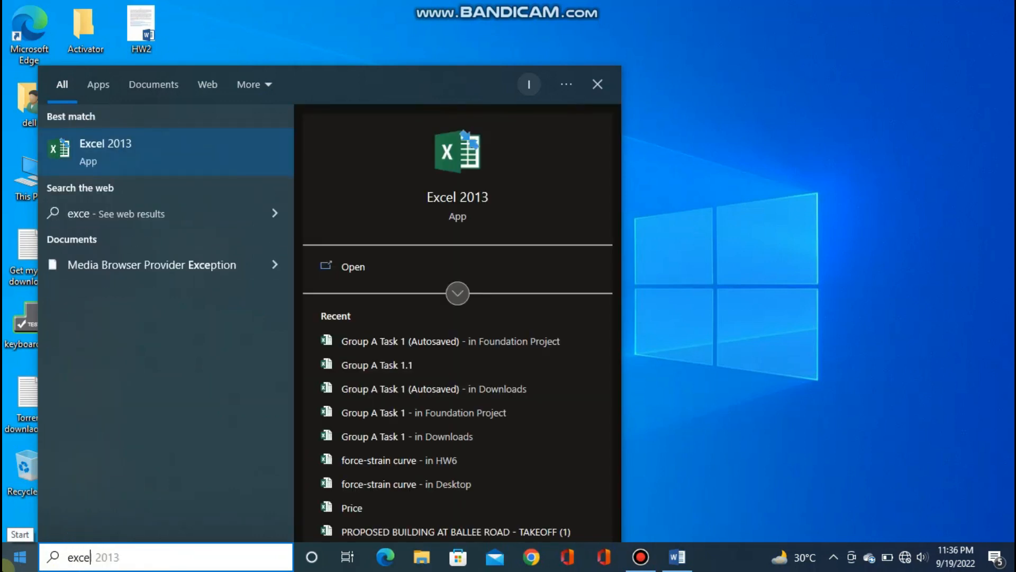
pyautogui.press('Return')
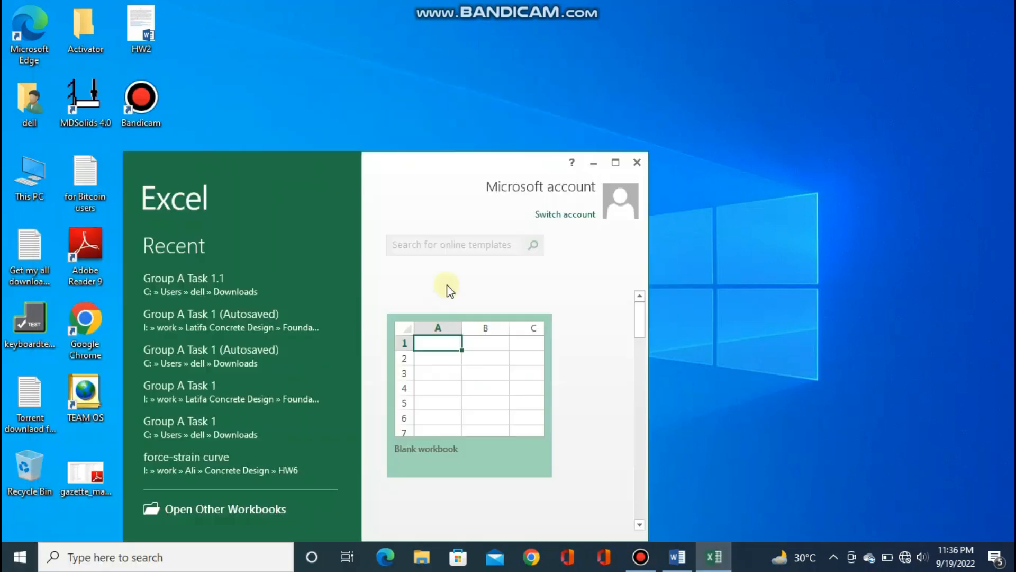
pyautogui.click(615, 162)
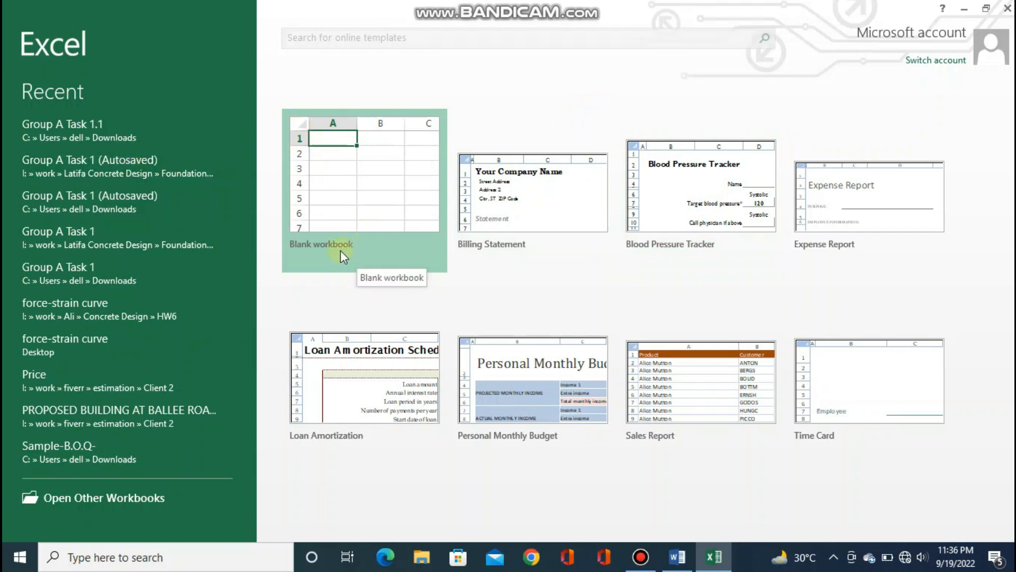
pyautogui.click(357, 232)
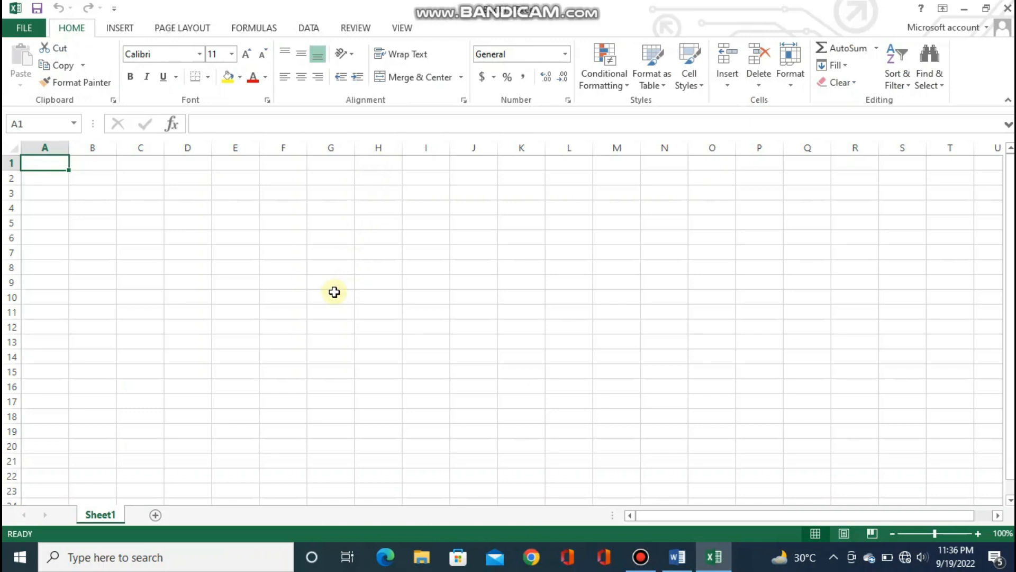
pyautogui.click(176, 250)
pyautogui.click(123, 222)
pyautogui.click(91, 208)
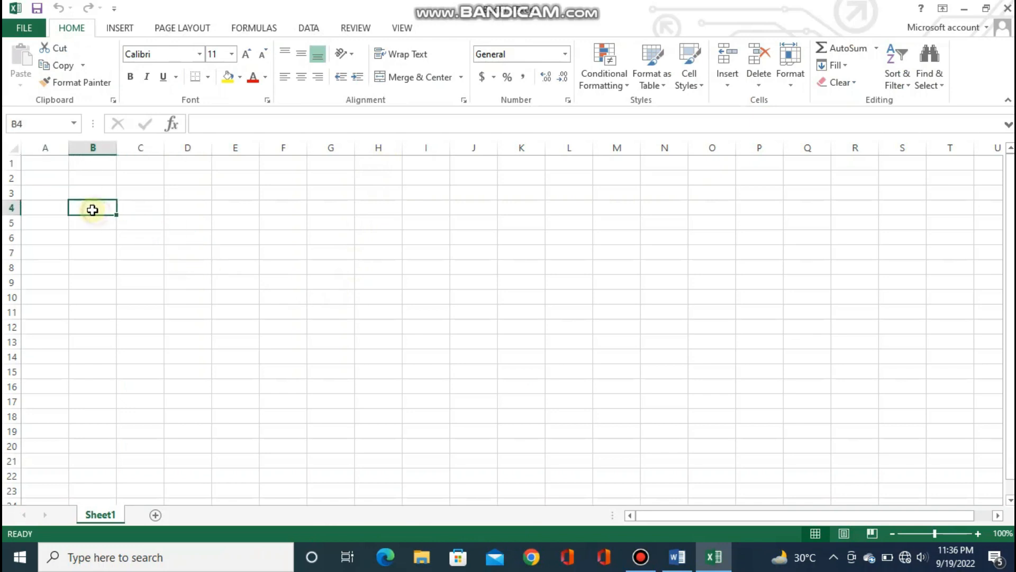
pyautogui.click(84, 191)
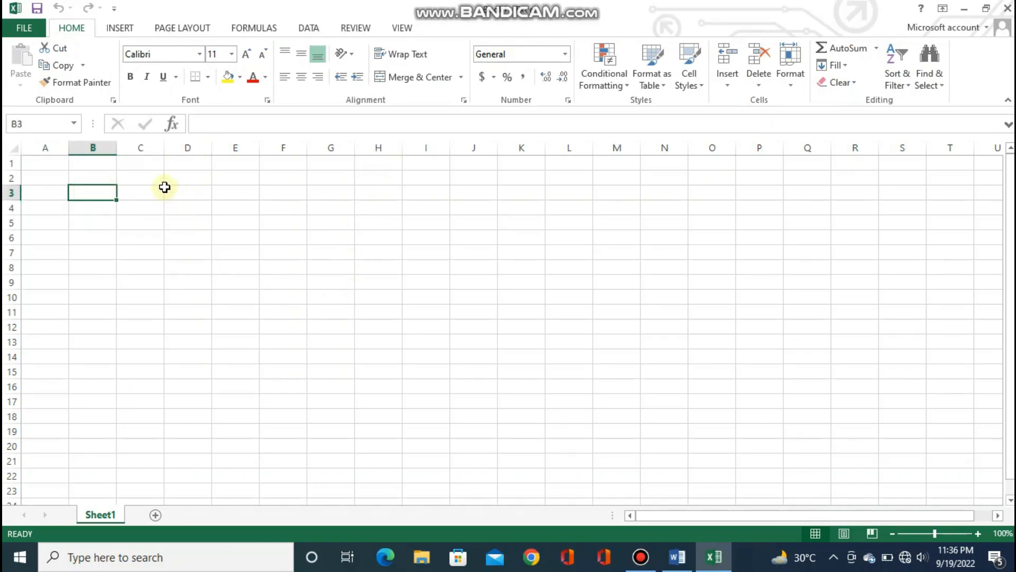
pyautogui.click(160, 193)
pyautogui.click(177, 193)
pyautogui.click(245, 192)
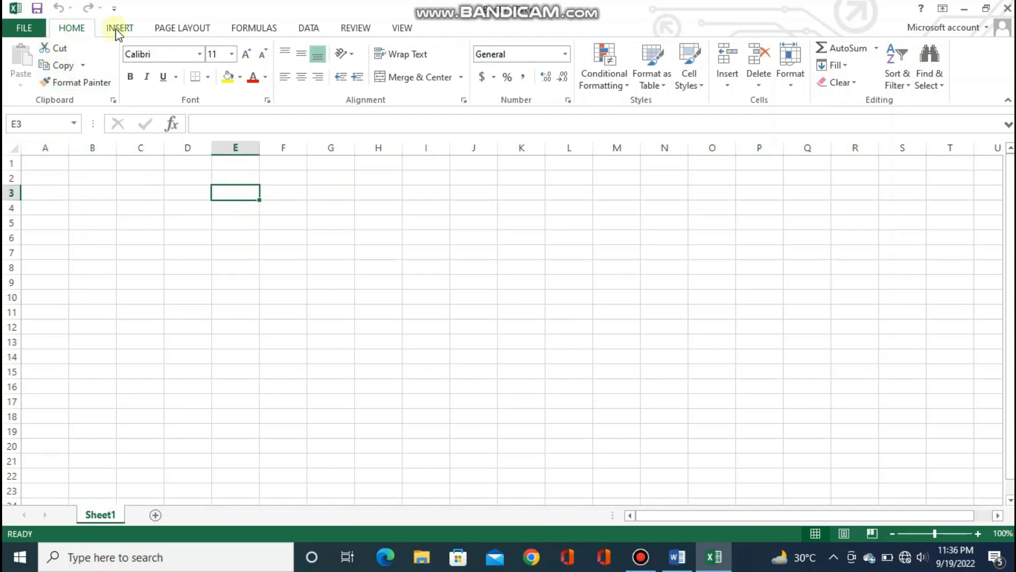
# - Look through the new workbook templates, the recent workbooks and the computer folders available for opening a file
pyautogui.click(30, 33)
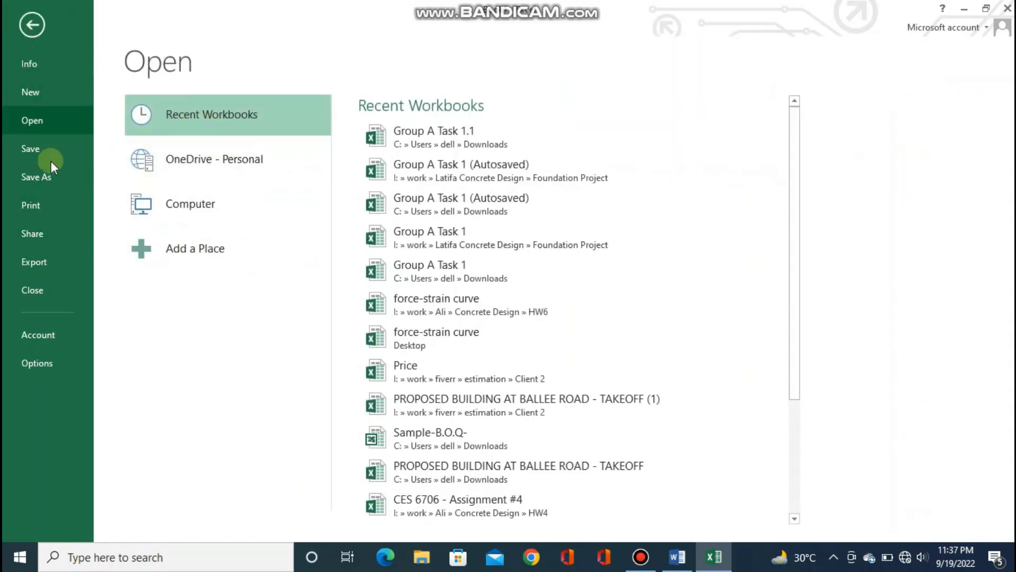
pyautogui.click(52, 92)
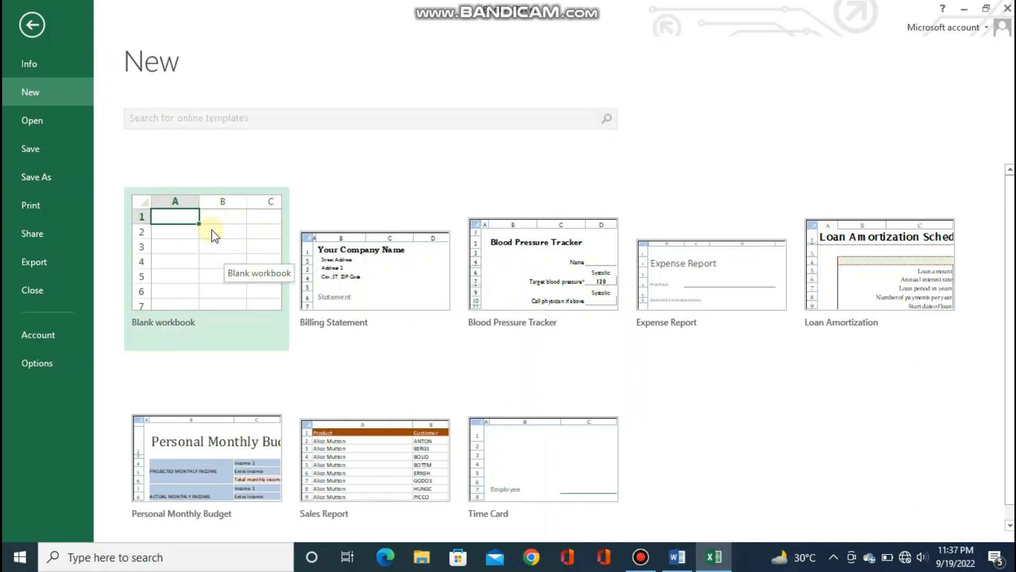
pyautogui.click(39, 125)
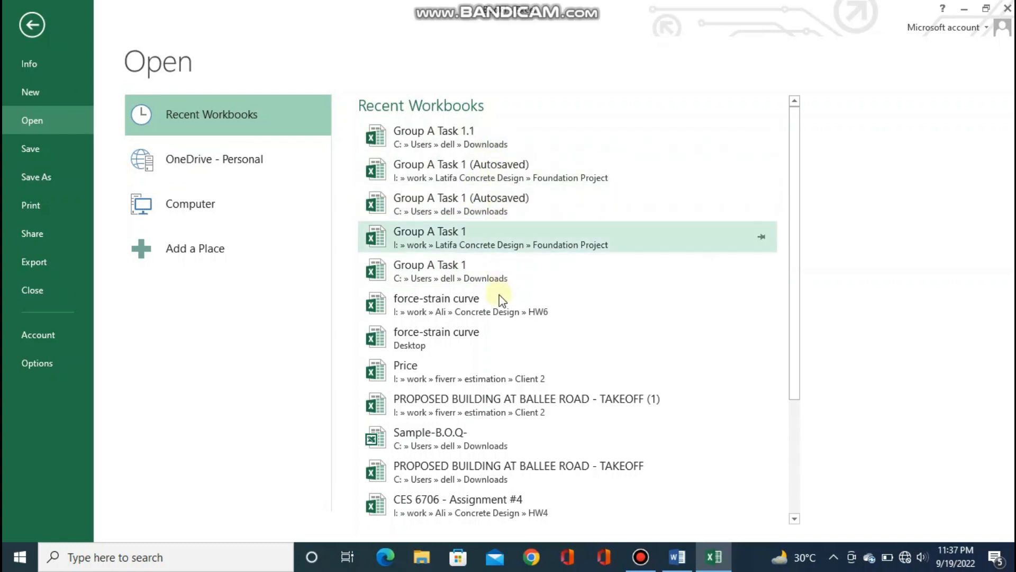
pyautogui.scroll(-2, 509, 339)
pyautogui.scroll(-3, 527, 403)
pyautogui.scroll(4, 484, 265)
pyautogui.scroll(-4, 483, 252)
pyautogui.scroll(5, 490, 310)
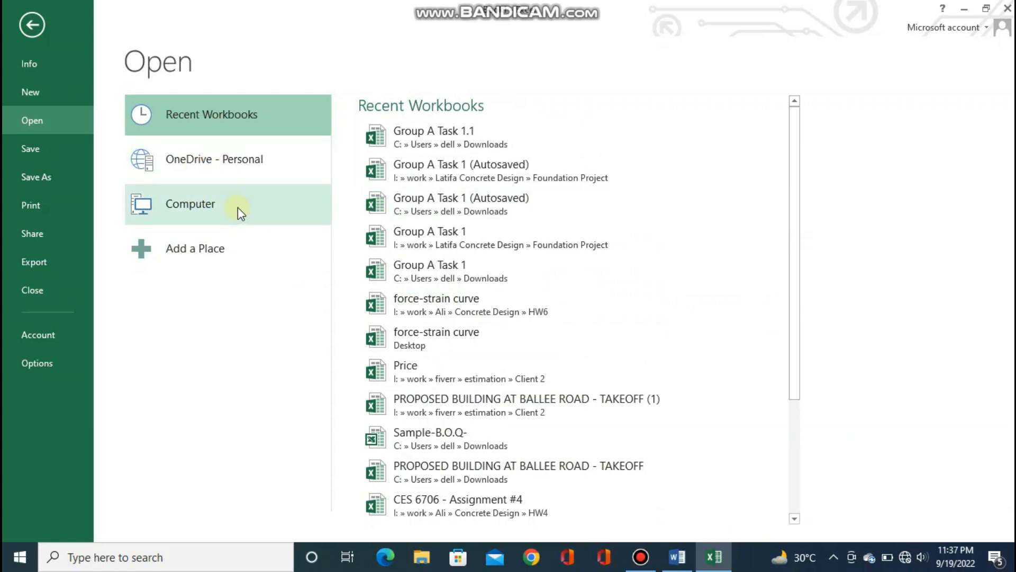
pyautogui.click(199, 210)
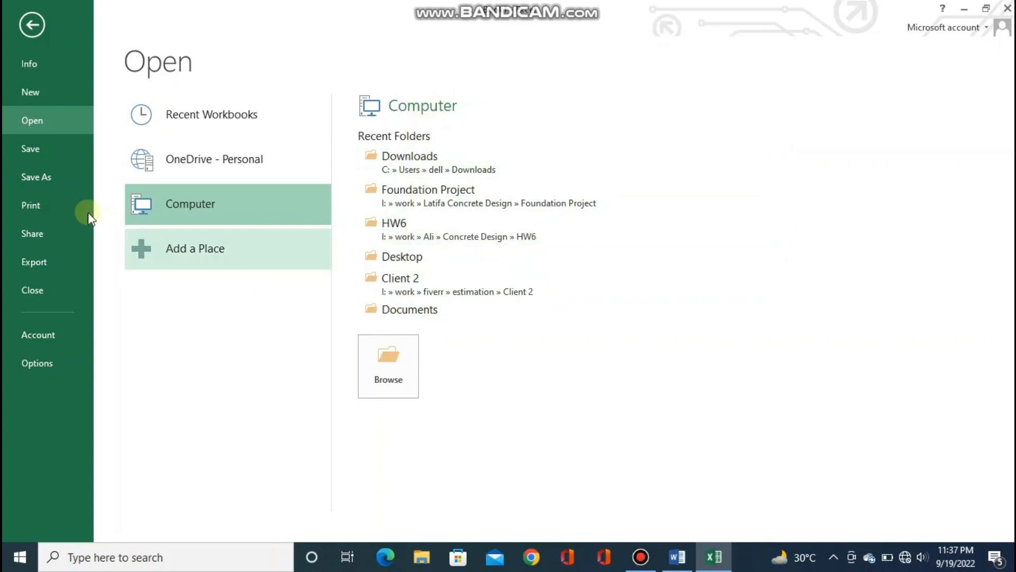
# - Look at the computer locations for saving the workbook and the print settings, and return to the worksheet
pyautogui.click(52, 148)
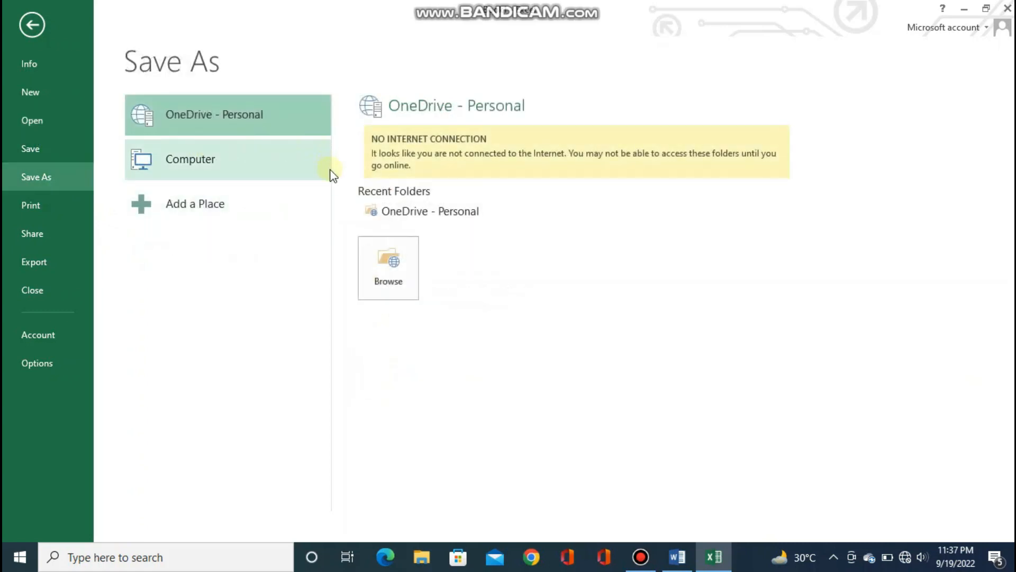
pyautogui.click(205, 166)
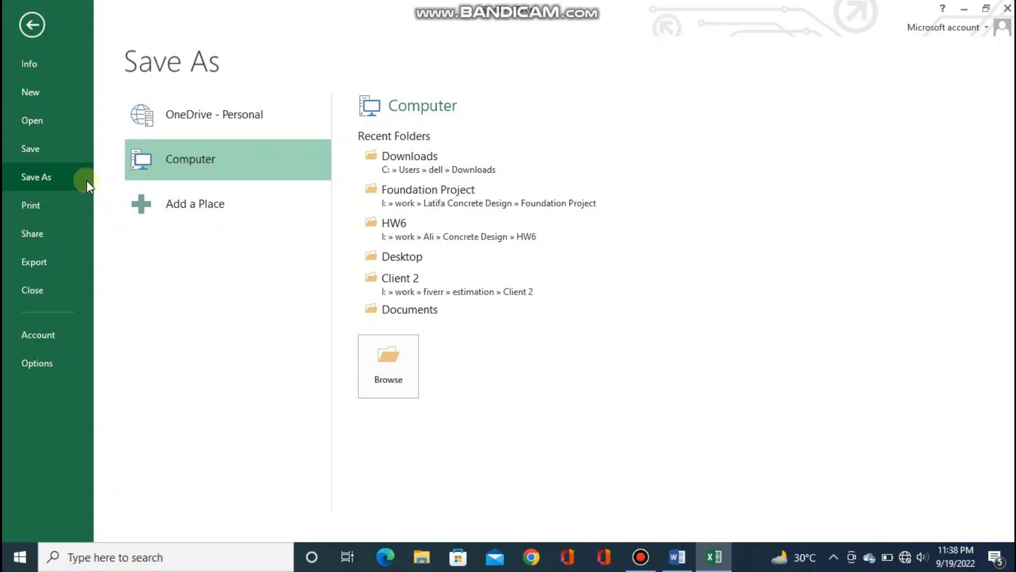
pyautogui.click(63, 213)
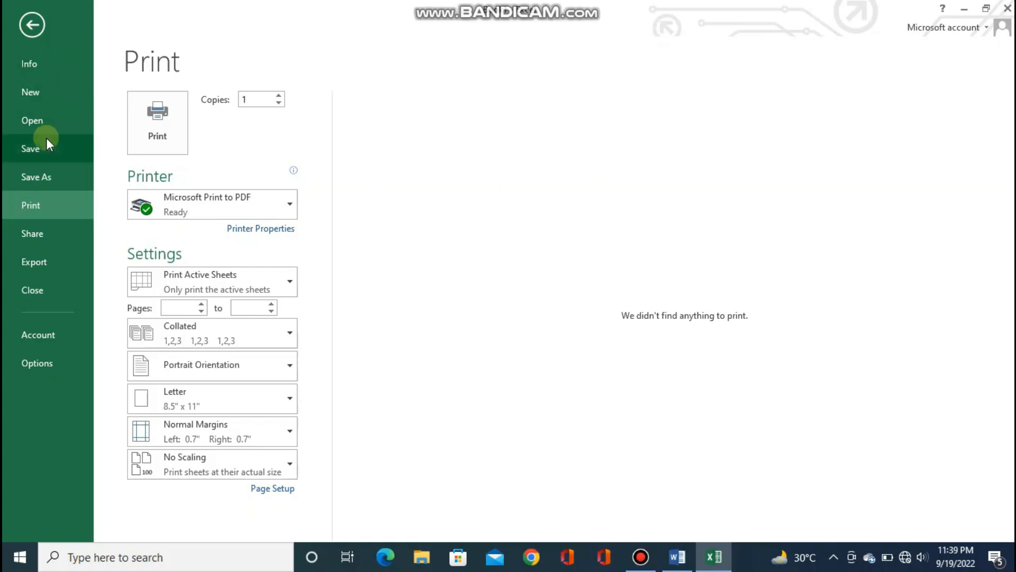
pyautogui.click(32, 24)
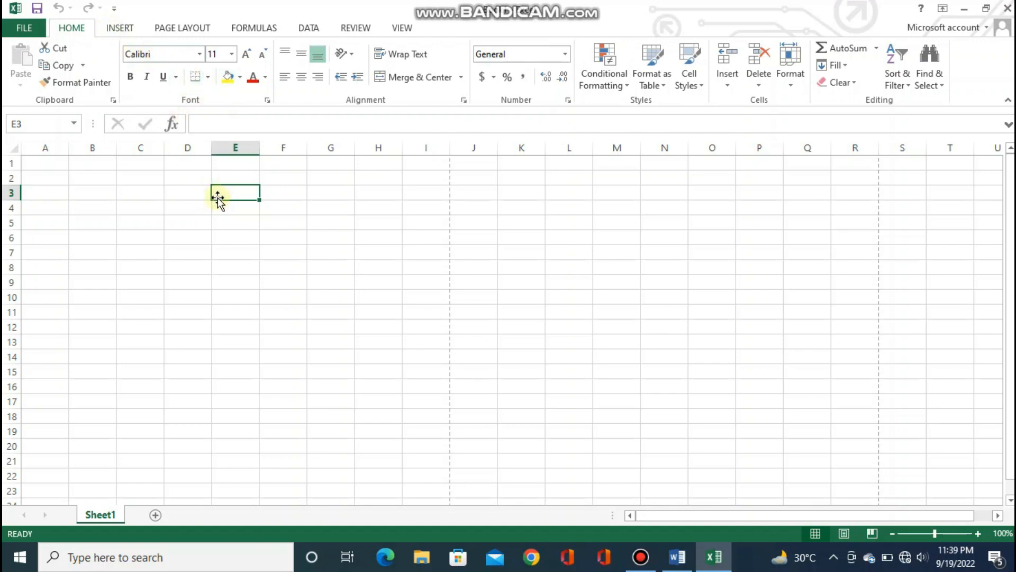
# - Enter "Alpha" in cell C3 and enlarge the formula bar
pyautogui.click(182, 196)
pyautogui.click(142, 192)
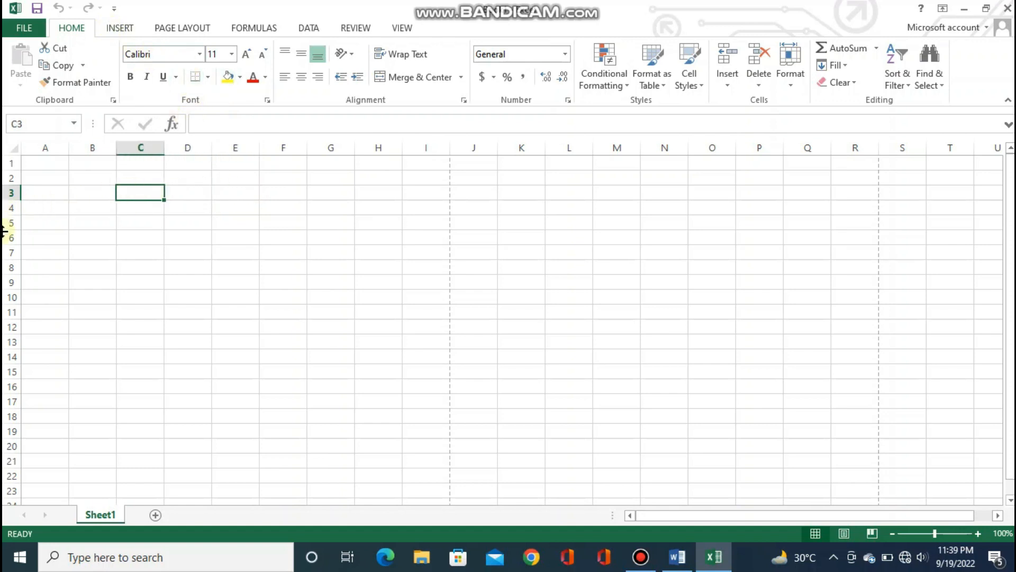
pyautogui.write('Alpha')
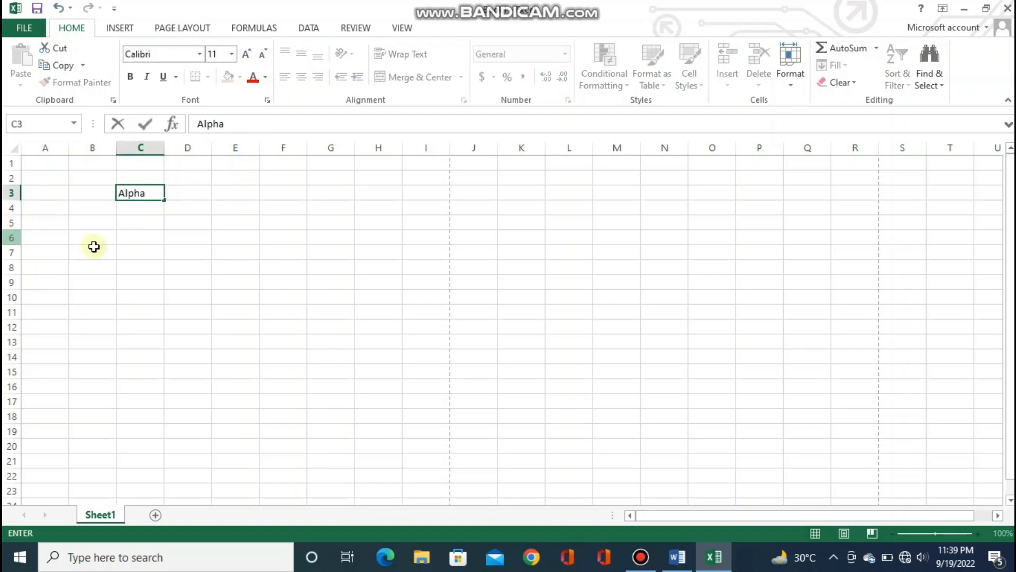
pyautogui.moveTo(286, 134); pyautogui.dragTo(270, 189)
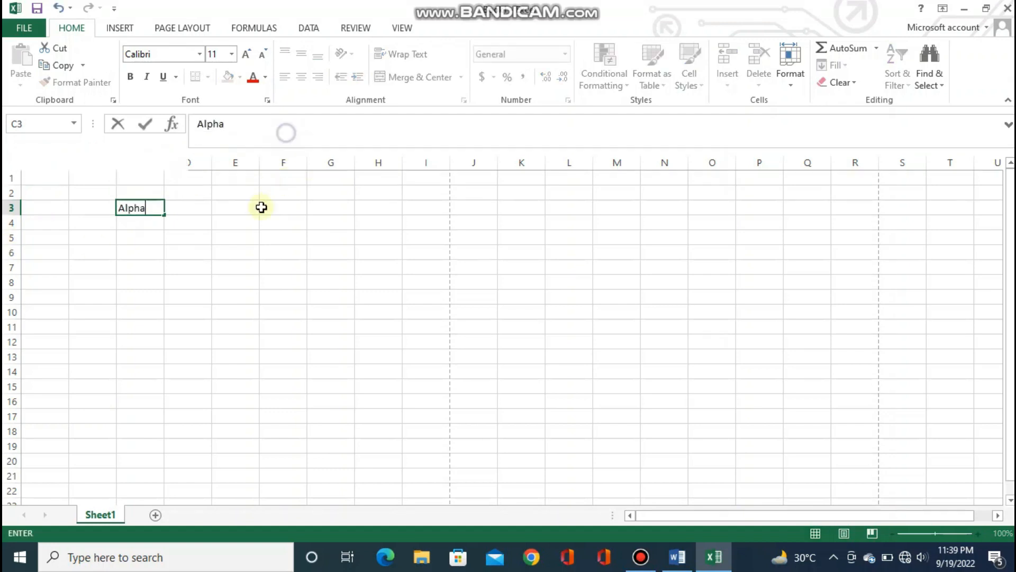
pyautogui.click(171, 269)
pyautogui.click(146, 226)
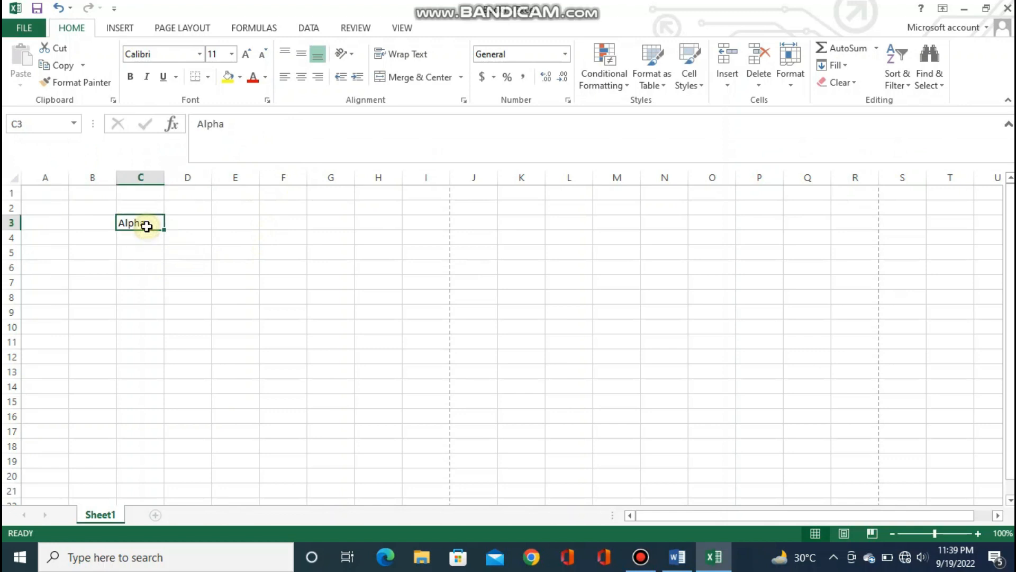
# - Set the font of cell C3 to Times New Roman
pyautogui.click(161, 56)
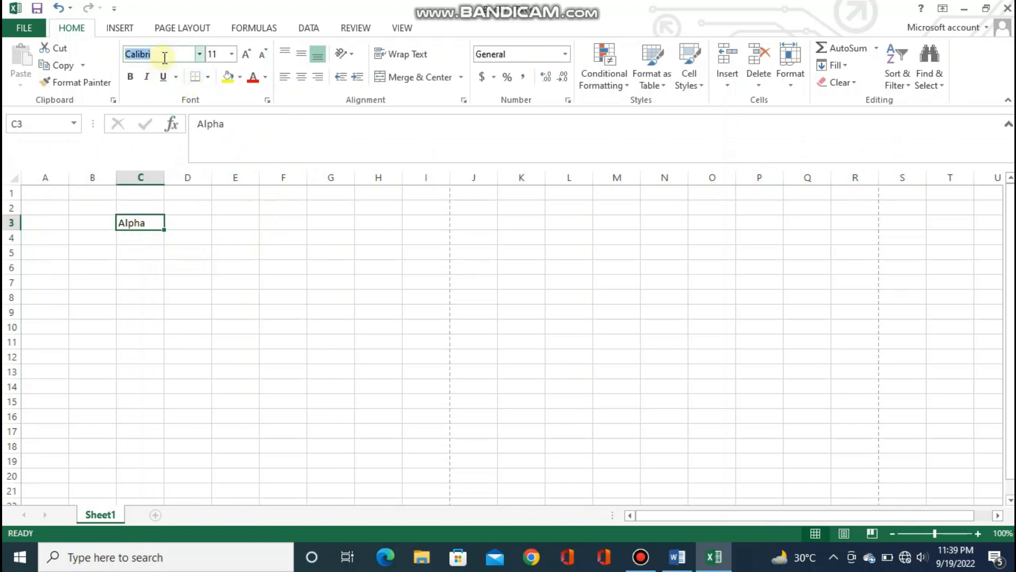
pyautogui.click(172, 55)
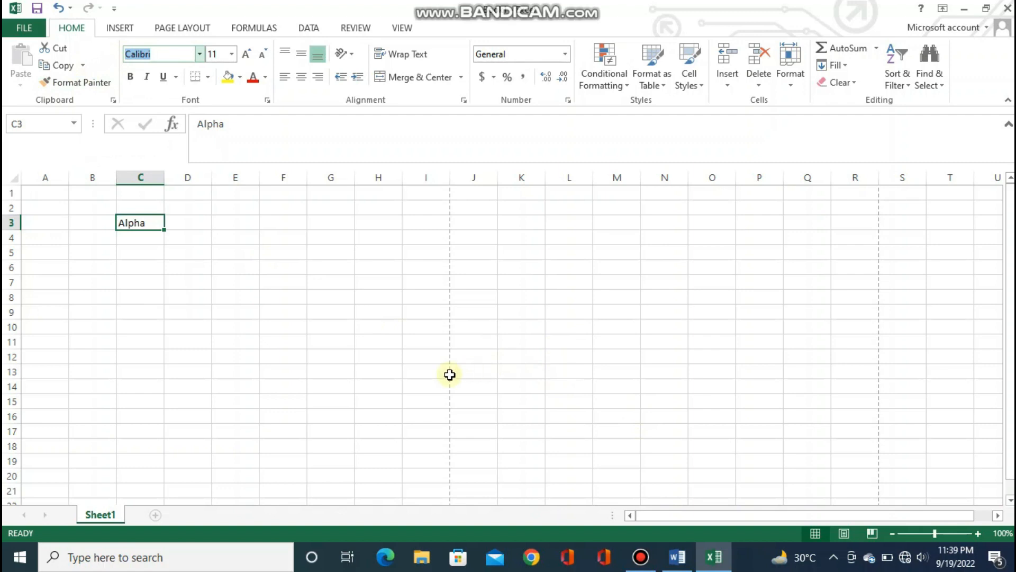
pyautogui.write('Times New Roma')
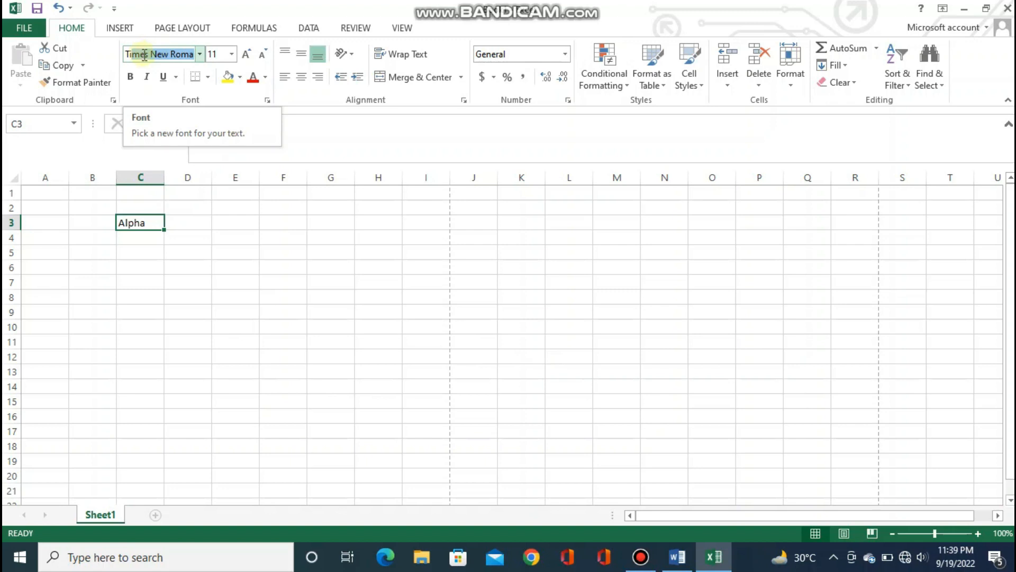
pyautogui.press('Return')
pyautogui.click(168, 296)
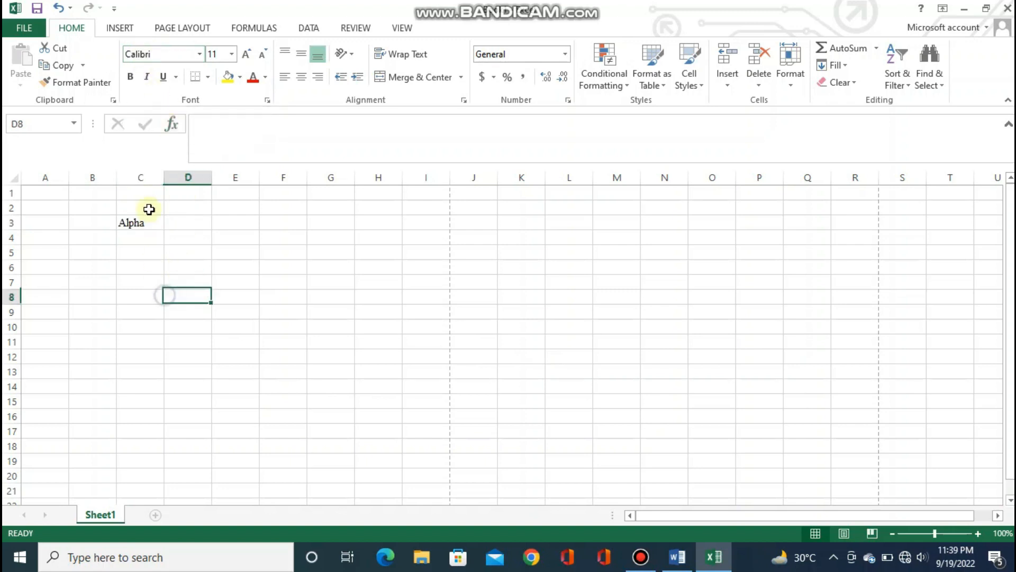
# - Set the font size of the "Alpha" text in cell C3 to 13
pyautogui.click(143, 229)
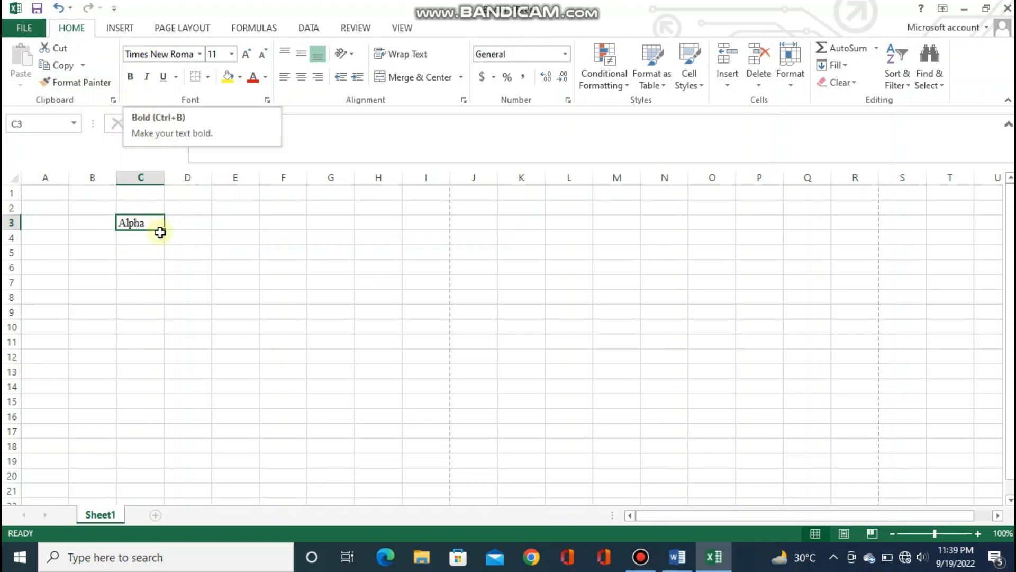
pyautogui.click(156, 267)
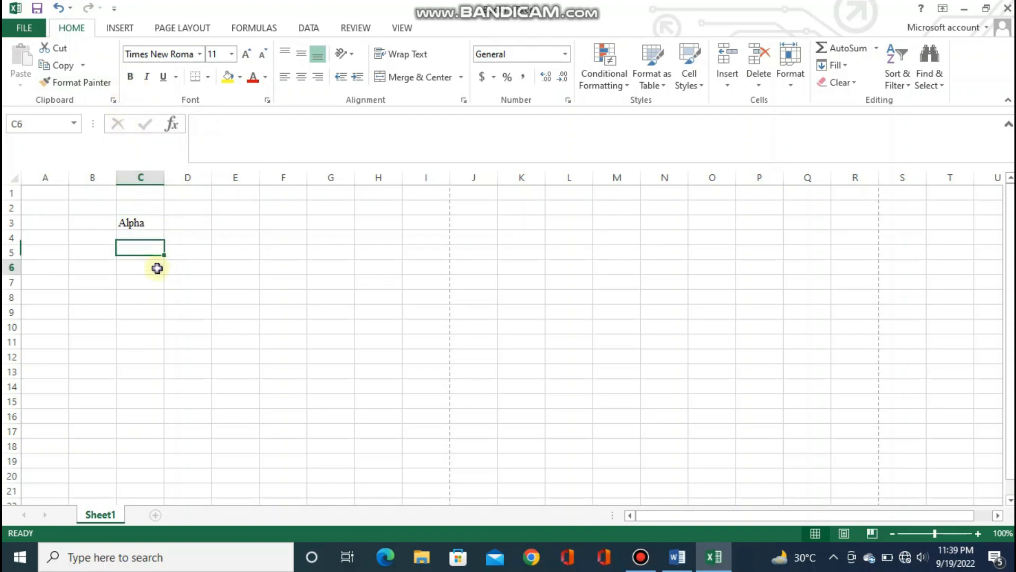
pyautogui.click(149, 222)
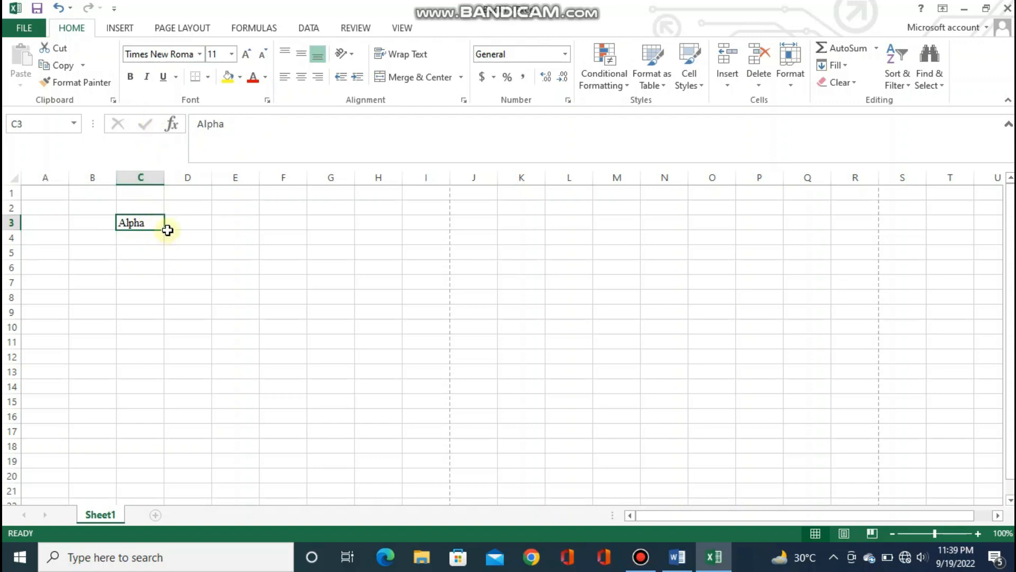
pyautogui.click(140, 235)
pyautogui.click(143, 221)
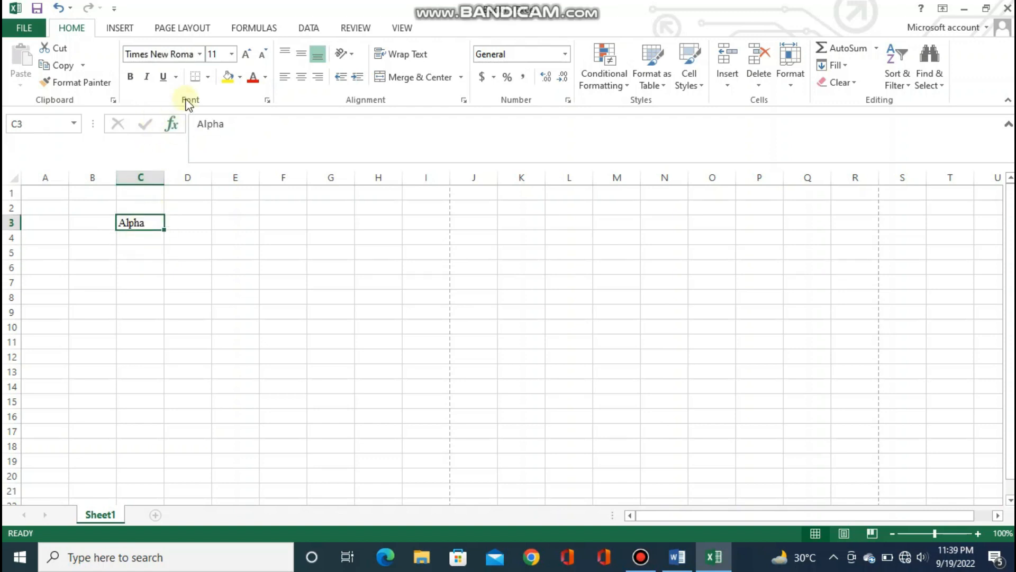
pyautogui.click(214, 54)
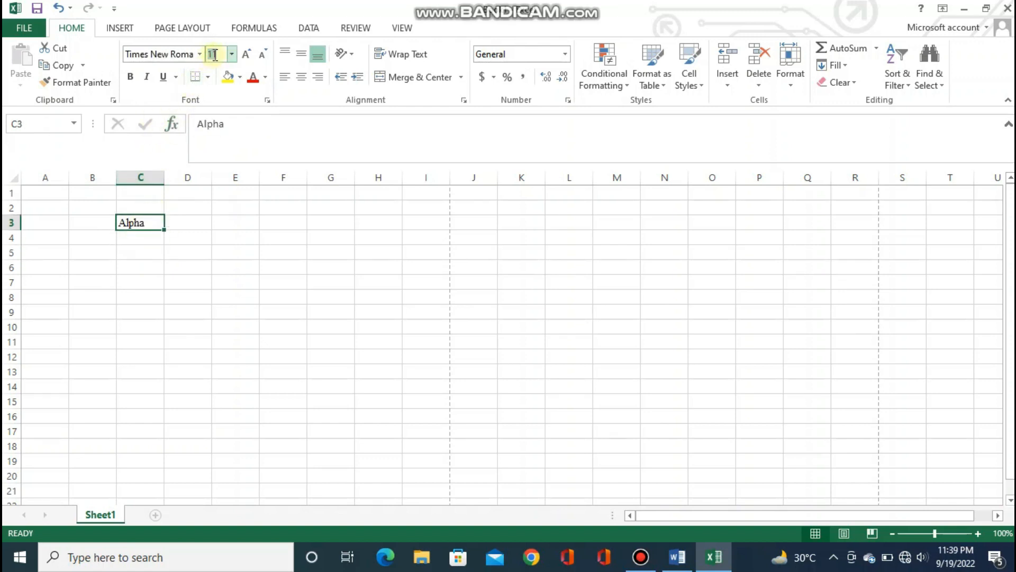
pyautogui.write('13')
pyautogui.press('Return')
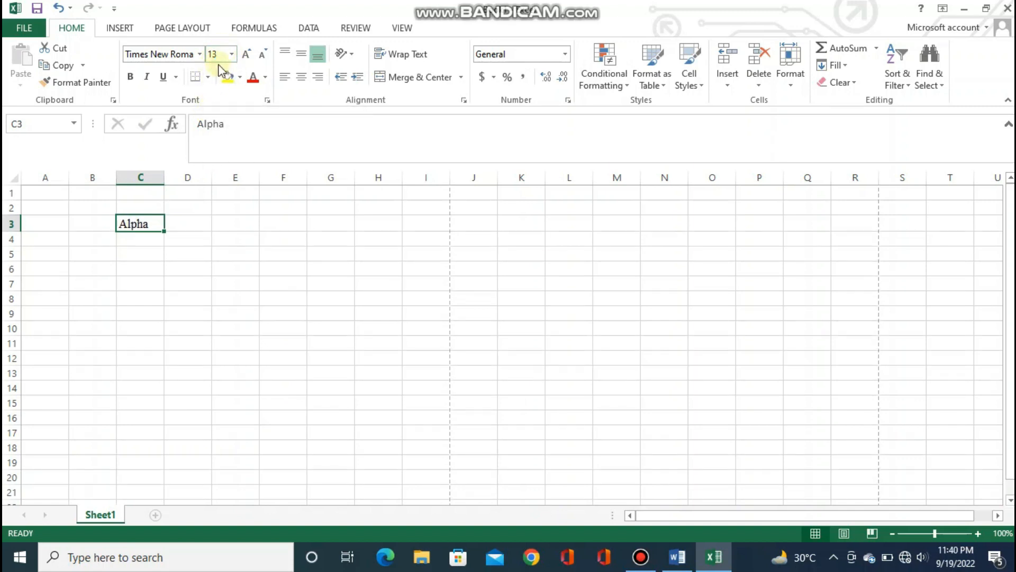
# - Make the "Alpha" text in cell C3 bold
pyautogui.click(160, 272)
pyautogui.click(150, 224)
pyautogui.click(145, 243)
pyautogui.click(143, 226)
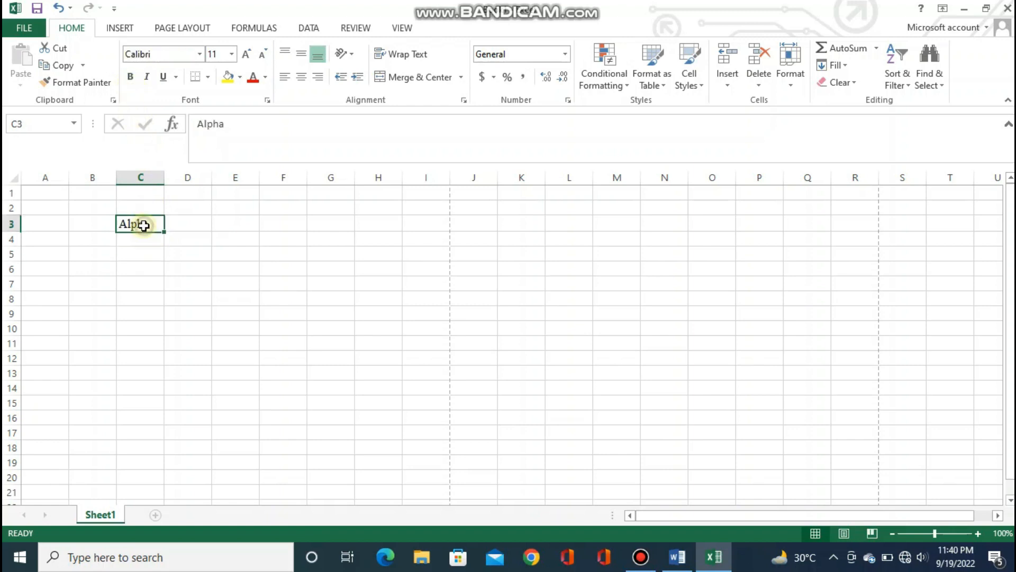
pyautogui.click(135, 75)
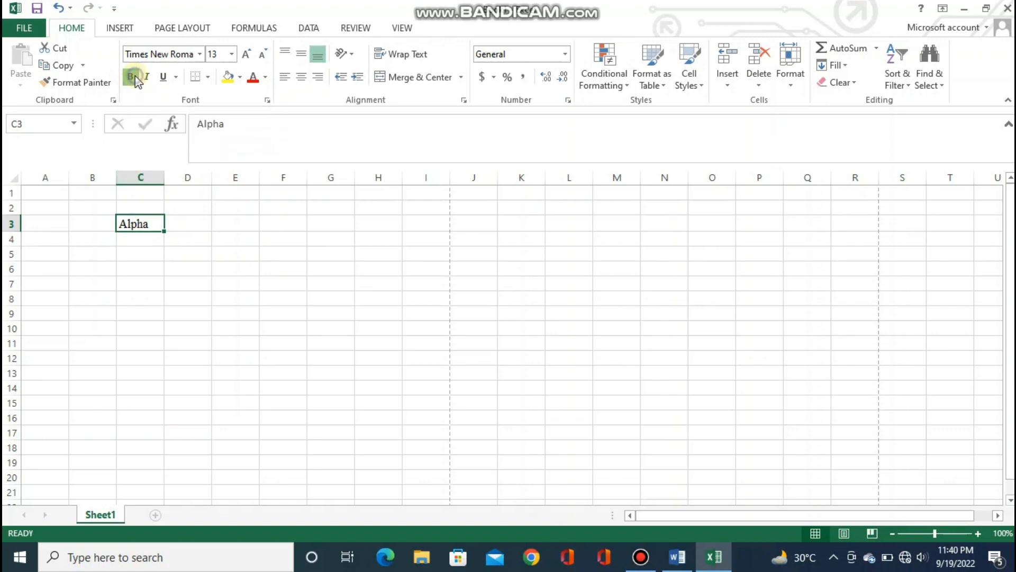
pyautogui.click(153, 282)
pyautogui.click(141, 222)
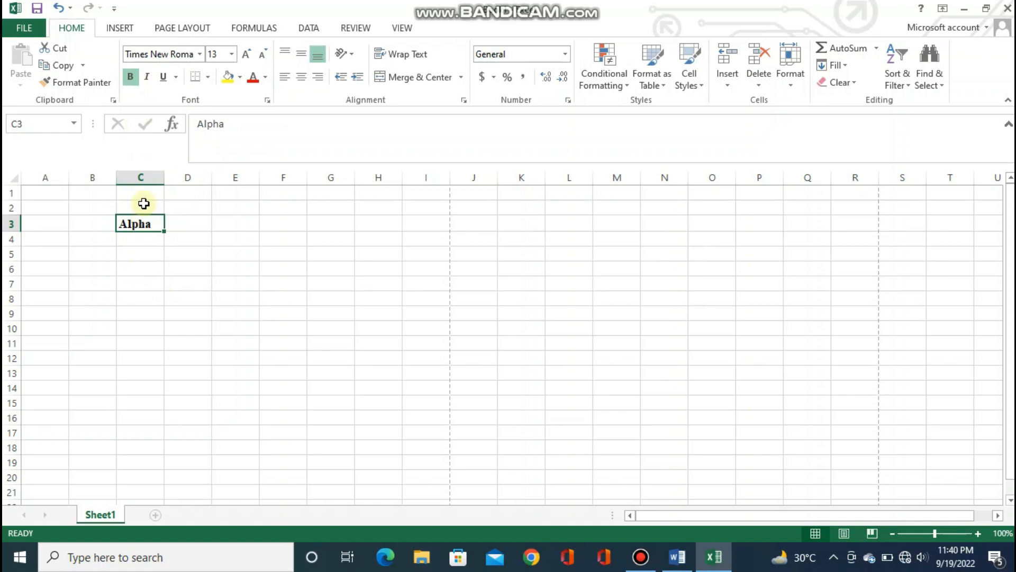
# - Try italic formatting on the "Alpha" text in cell C3 and turn it off again
pyautogui.click(154, 77)
pyautogui.click(155, 78)
pyautogui.click(154, 78)
pyautogui.click(153, 79)
pyautogui.click(179, 261)
pyautogui.click(157, 227)
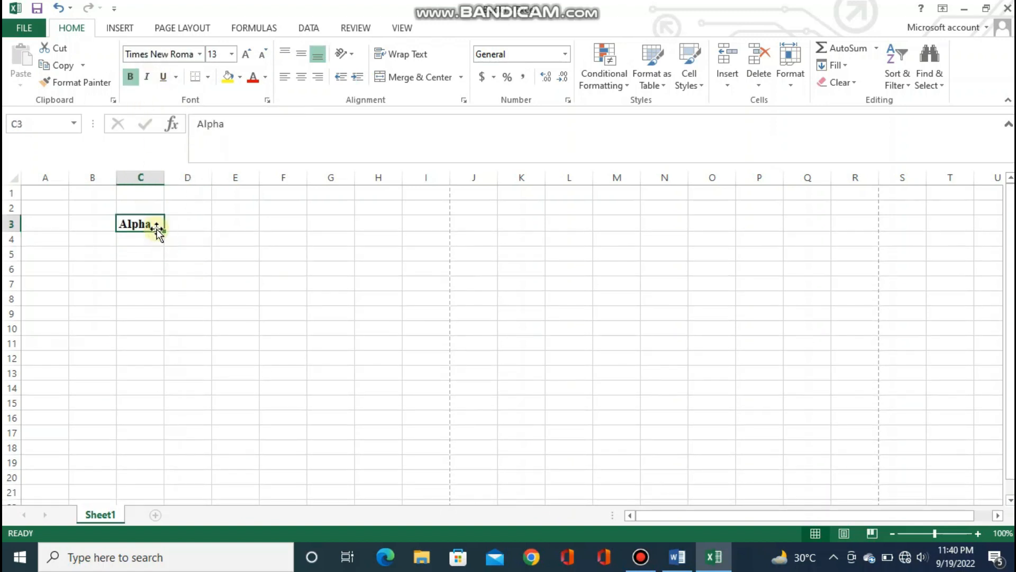
pyautogui.click(148, 80)
pyautogui.click(148, 80)
pyautogui.click(170, 261)
pyautogui.click(136, 223)
pyautogui.click(169, 256)
pyautogui.click(130, 222)
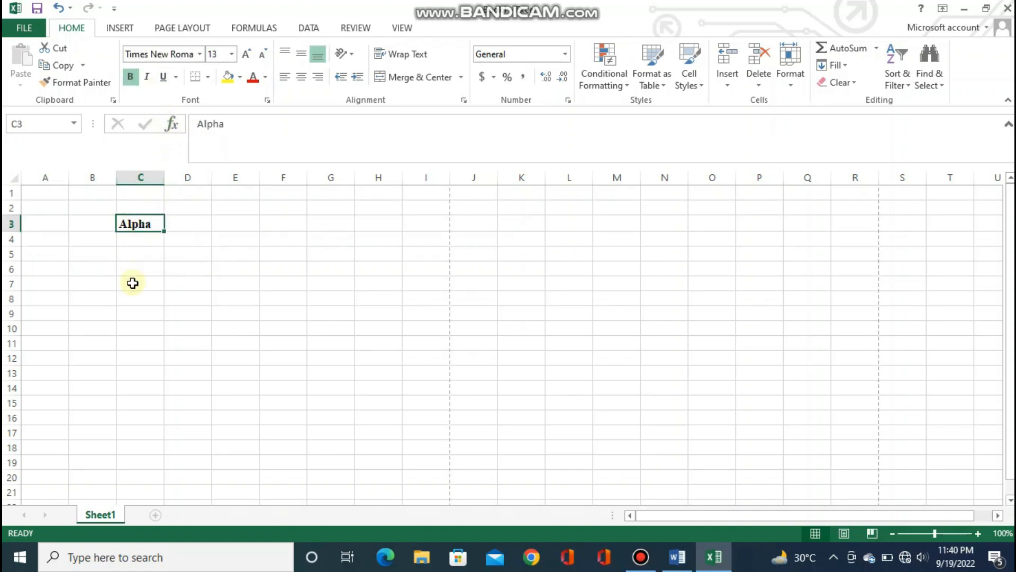
# - Try underlining the "Alpha" text in cell C3 and turn the underline off again
pyautogui.click(166, 80)
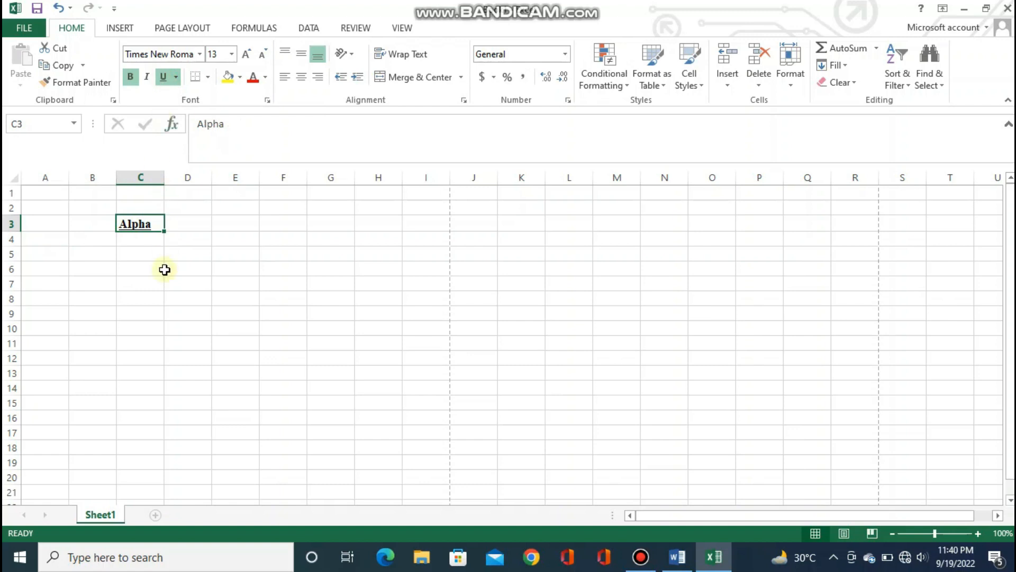
pyautogui.click(166, 269)
pyautogui.click(148, 226)
pyautogui.click(164, 77)
pyautogui.click(169, 323)
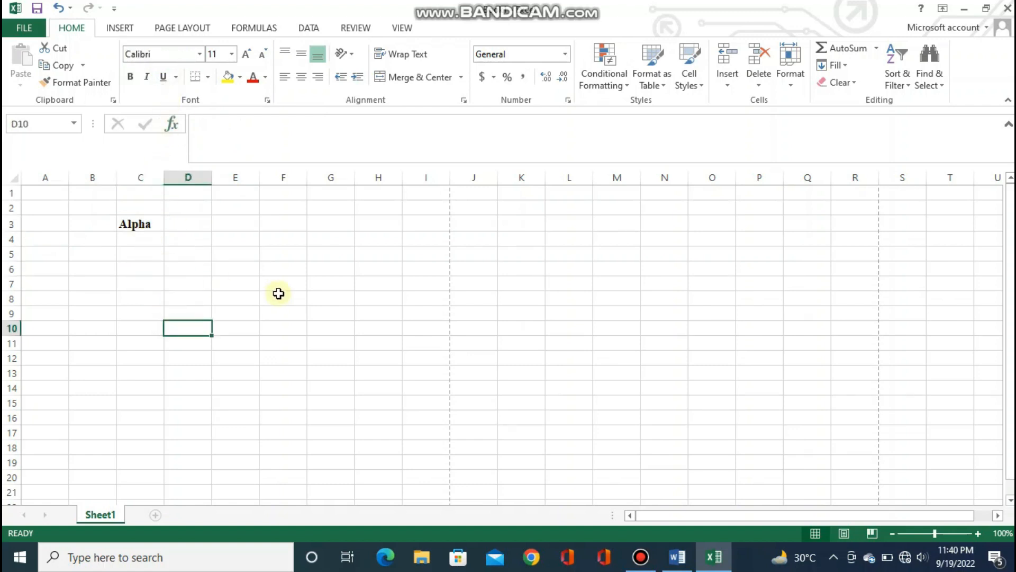
pyautogui.click(320, 295)
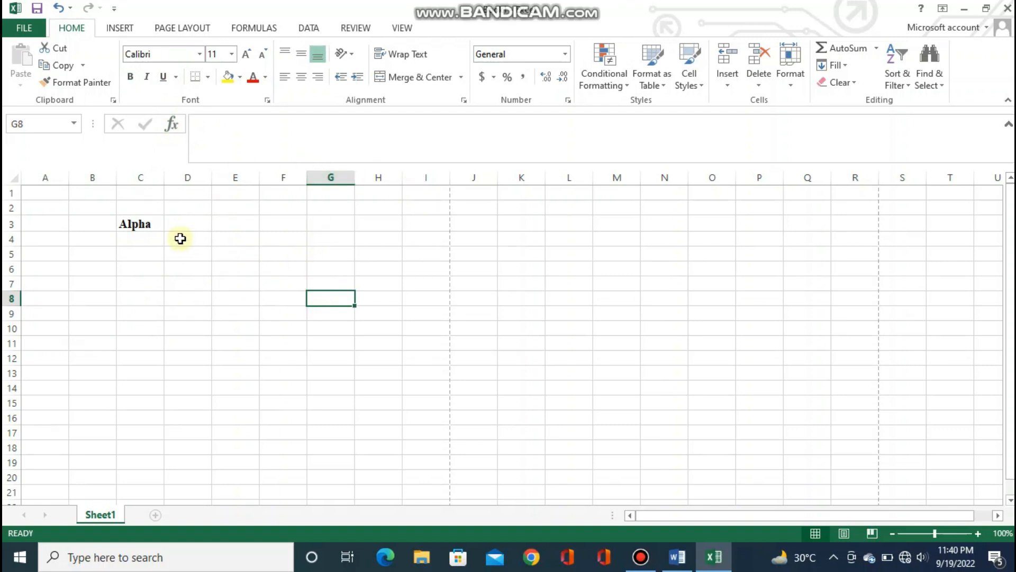
pyautogui.click(235, 240)
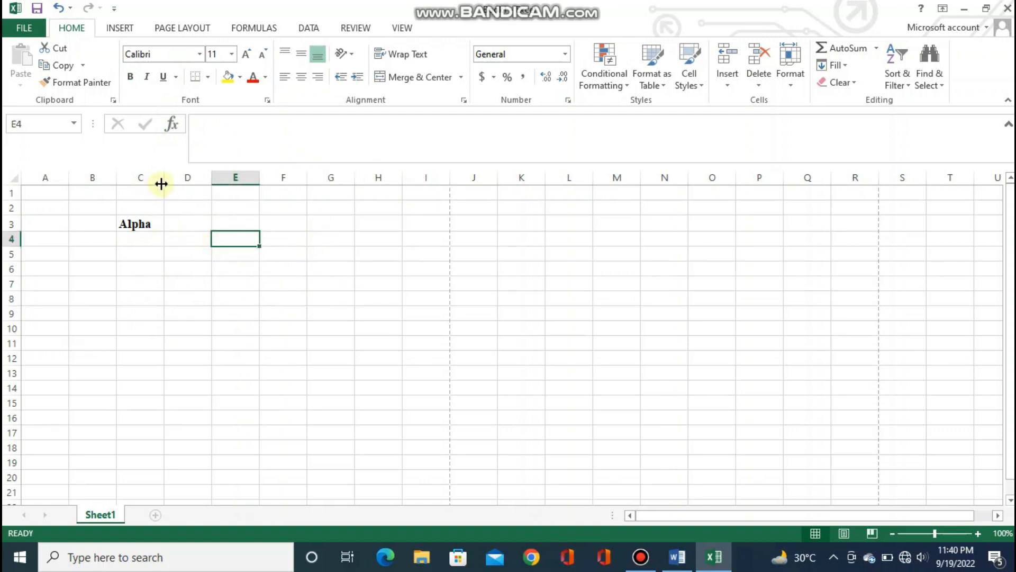
# - Shrink the formula bar to one line and extend the text in cell C3 to "Alpha, beta, gamma"
pyautogui.click(158, 223)
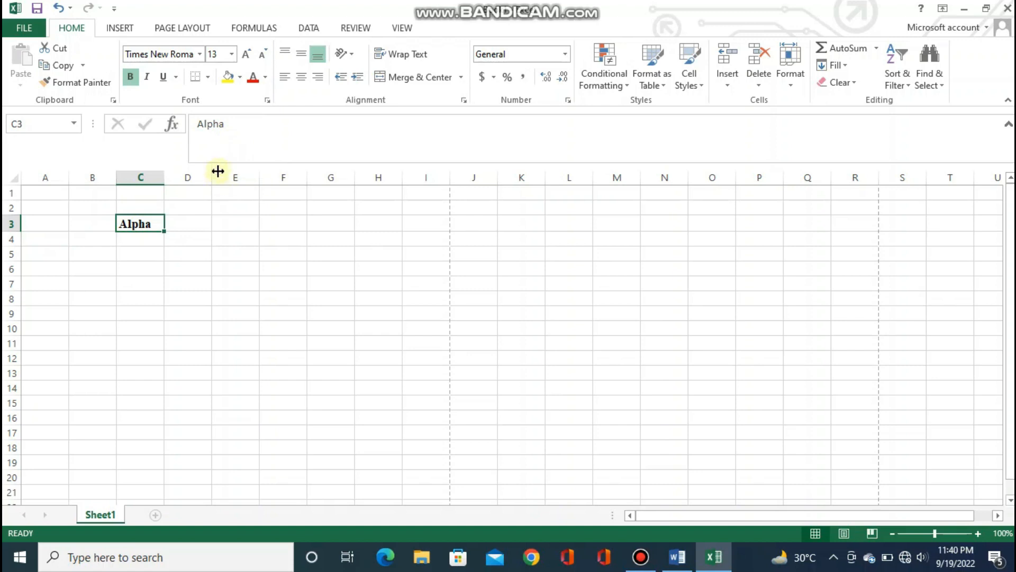
pyautogui.moveTo(221, 165); pyautogui.dragTo(228, 132)
pyautogui.click(235, 126)
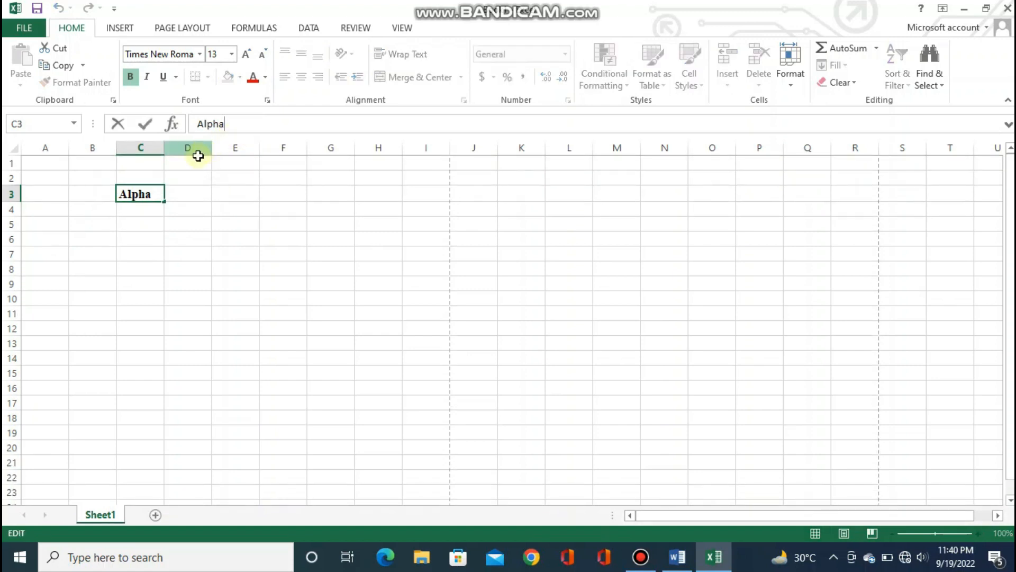
pyautogui.write(', beta, gamma')
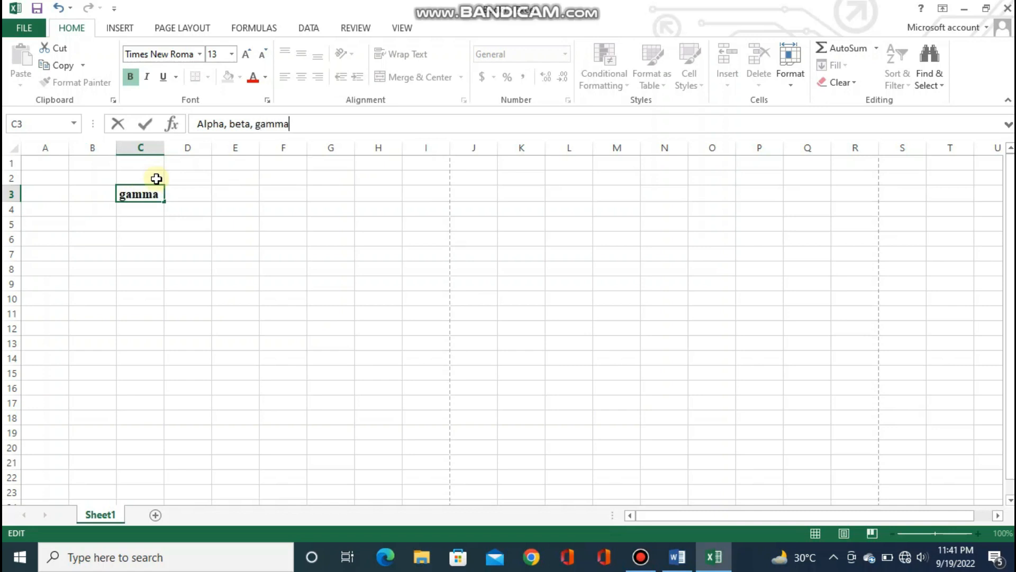
pyautogui.press('Return')
pyautogui.click(199, 265)
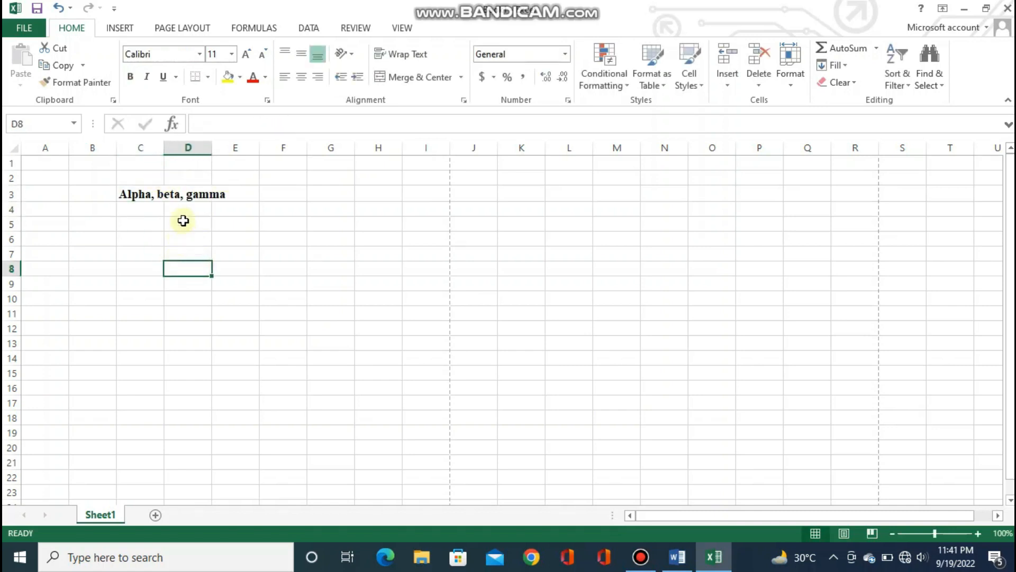
# - Examine which cell holds the "Alpha, beta, gamma" text by comparing the contents of C3, E3 and the cells below
pyautogui.click(141, 194)
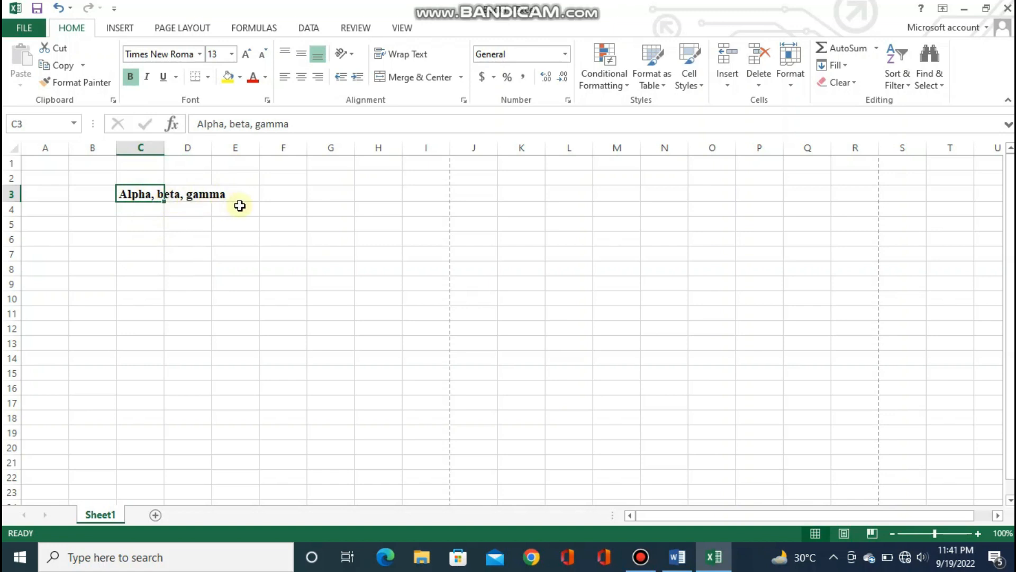
pyautogui.click(230, 197)
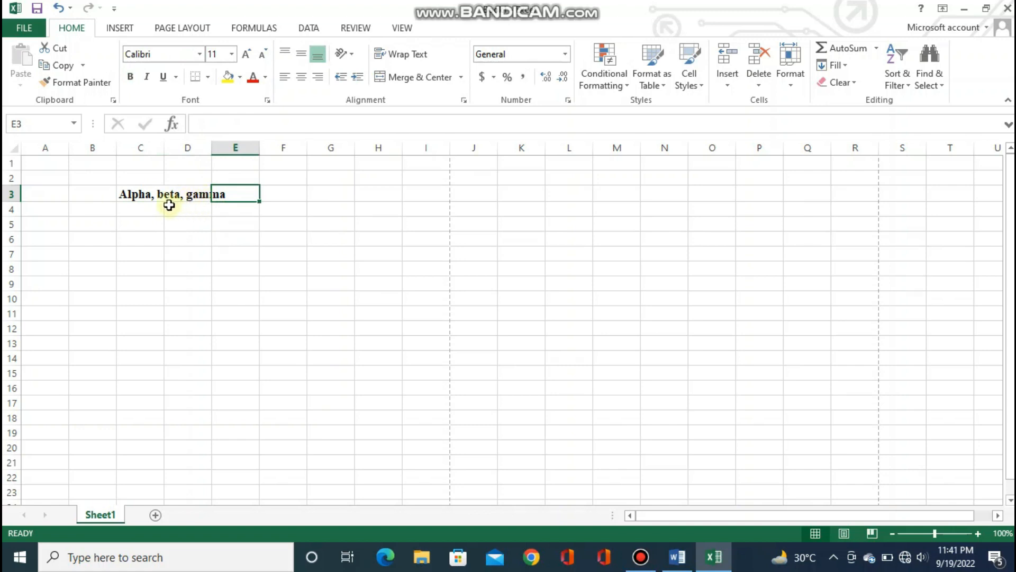
pyautogui.click(153, 199)
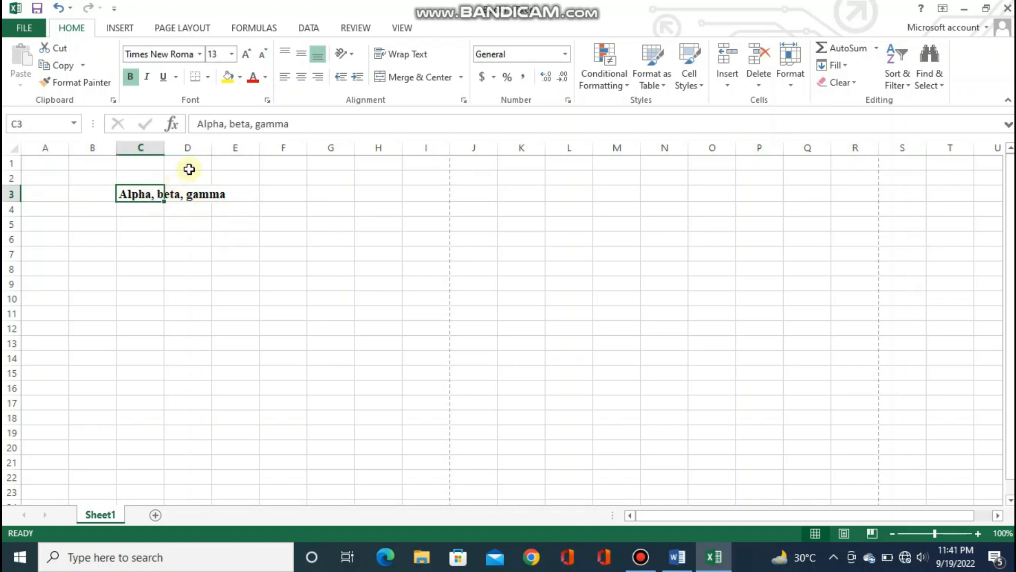
pyautogui.click(168, 254)
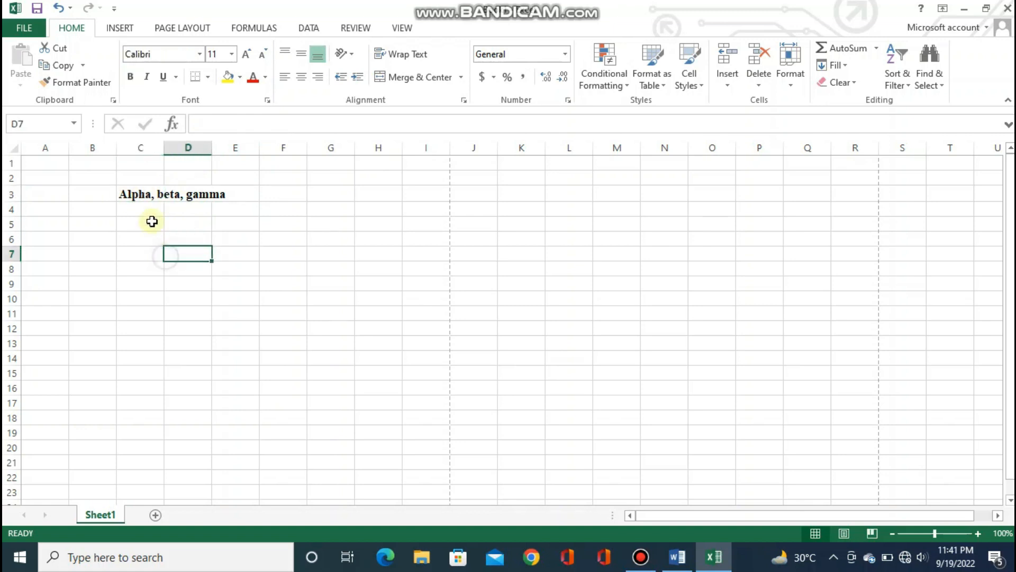
pyautogui.click(151, 208)
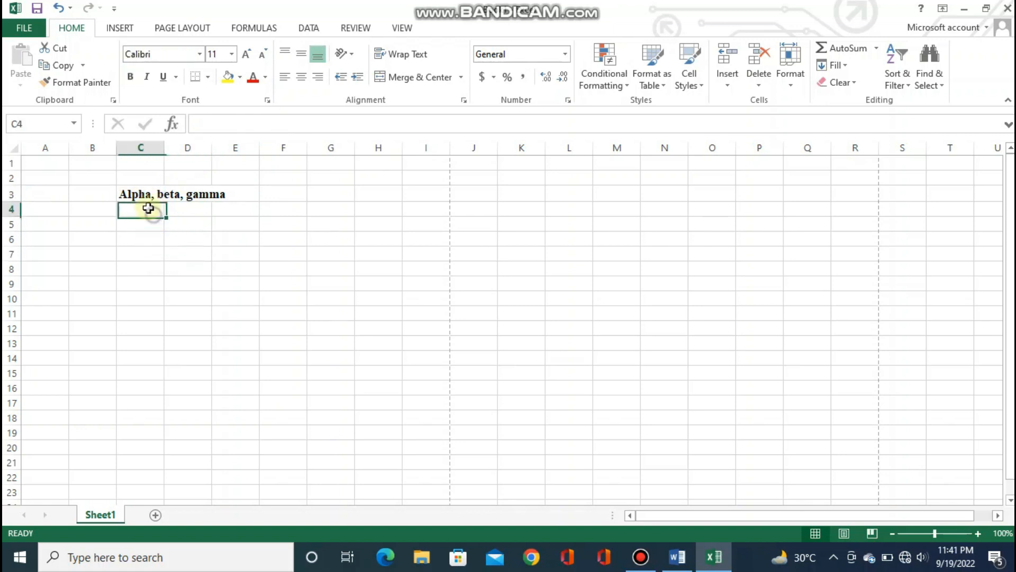
pyautogui.click(143, 193)
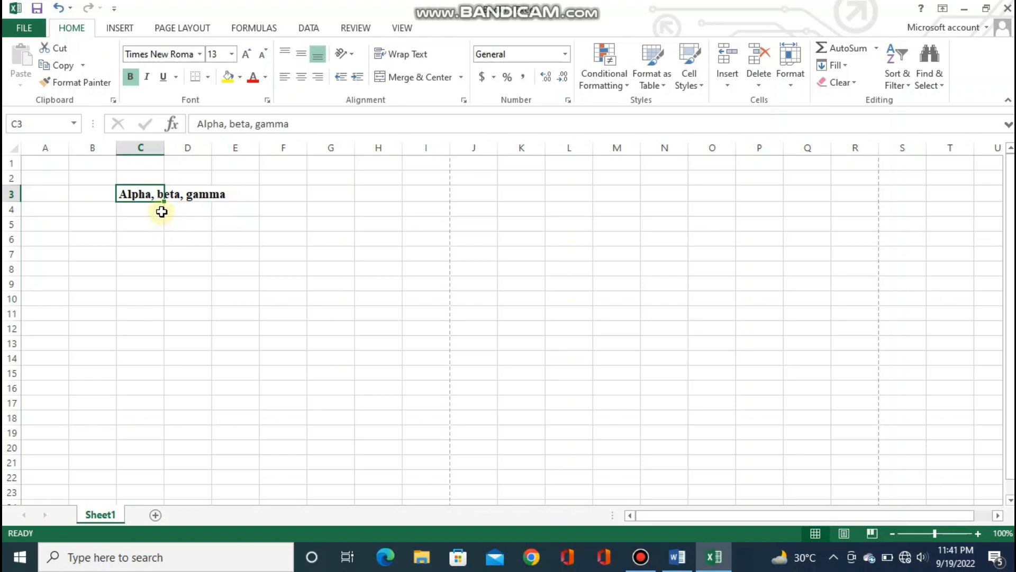
pyautogui.click(136, 220)
# - Widen column C until the whole "Alpha, beta, gamma" text fits, and narrow the column again
pyautogui.click(134, 194)
pyautogui.moveTo(164, 149); pyautogui.dragTo(230, 151)
pyautogui.click(207, 248)
pyautogui.click(189, 197)
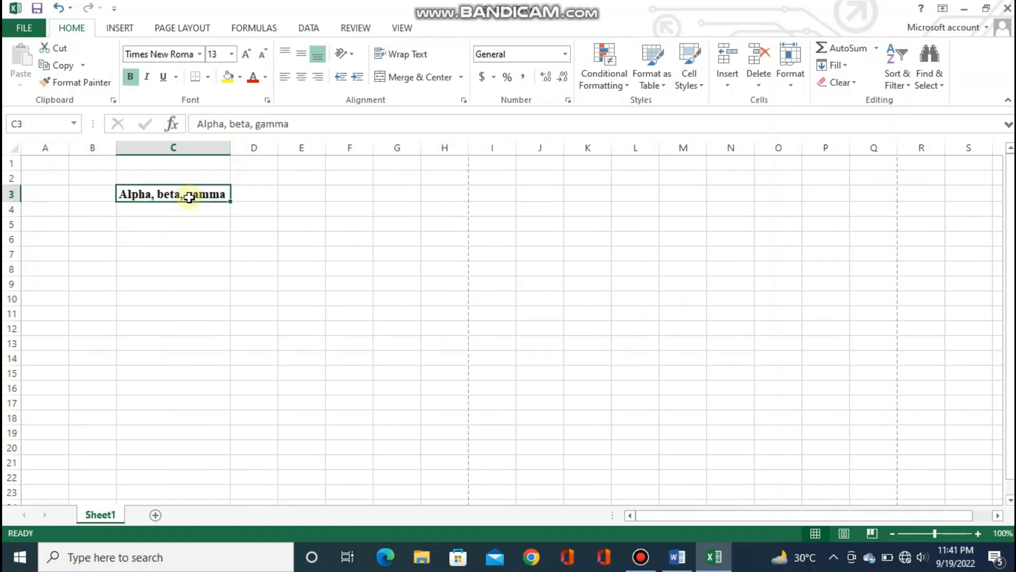
pyautogui.moveTo(232, 142); pyautogui.dragTo(170, 148)
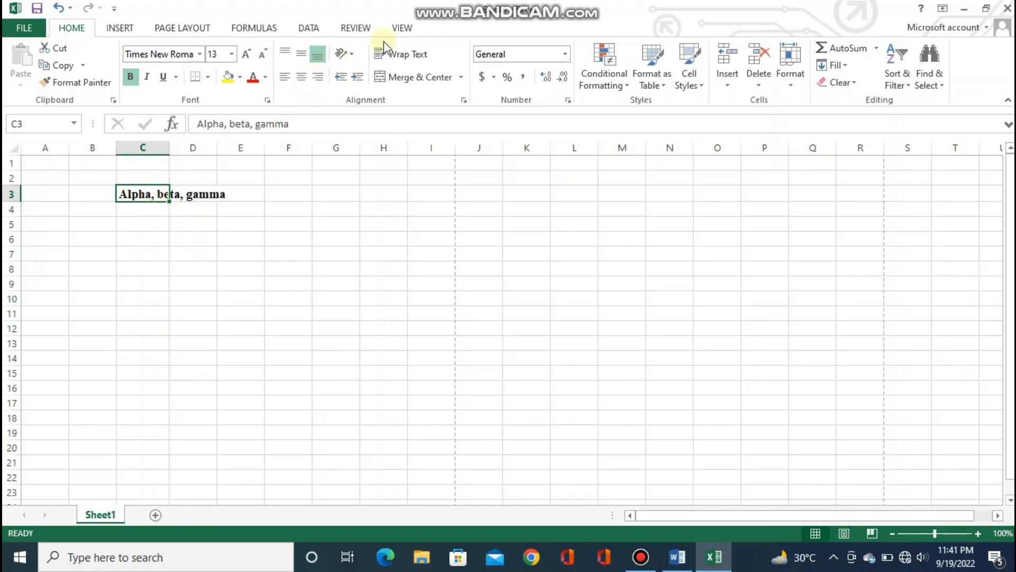
# - Turn on Wrap Text for the "Alpha, beta, gamma" text in cell C3
pyautogui.click(407, 57)
pyautogui.click(146, 285)
pyautogui.click(148, 214)
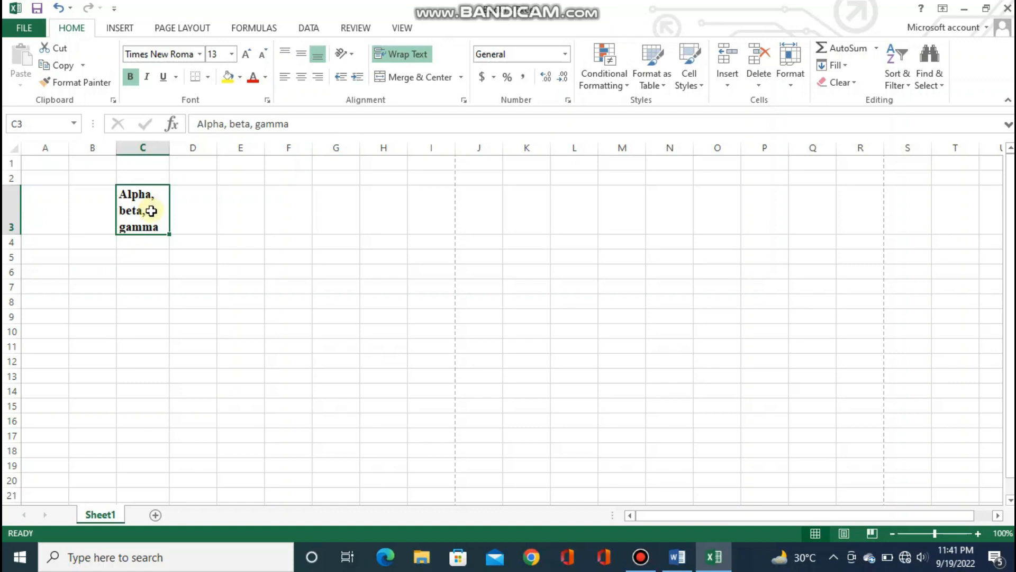
# - Try left, center and right alignment on the wrapped text in cell C3, ending with it centered horizontally
pyautogui.click(303, 78)
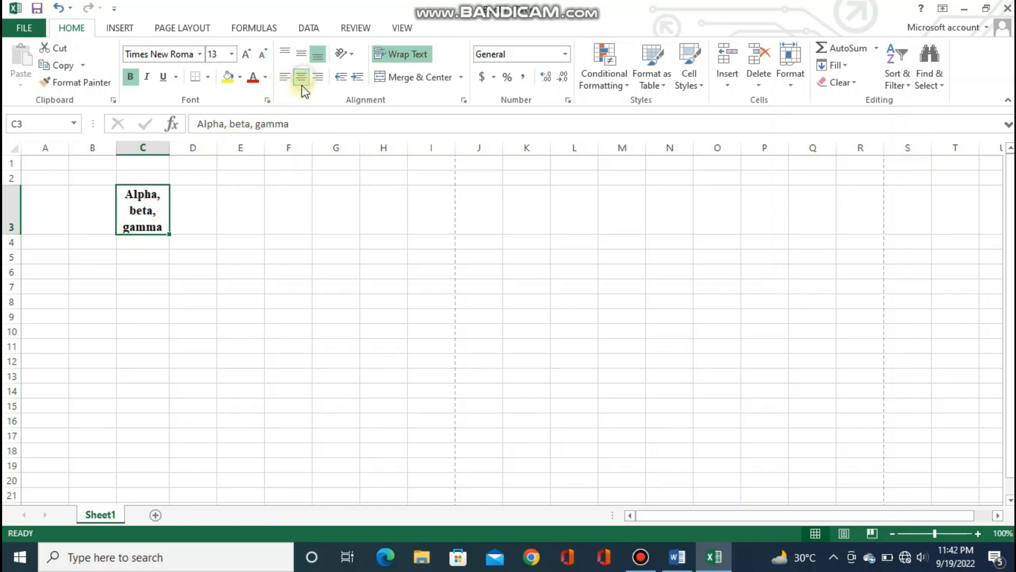
pyautogui.click(302, 78)
pyautogui.click(302, 77)
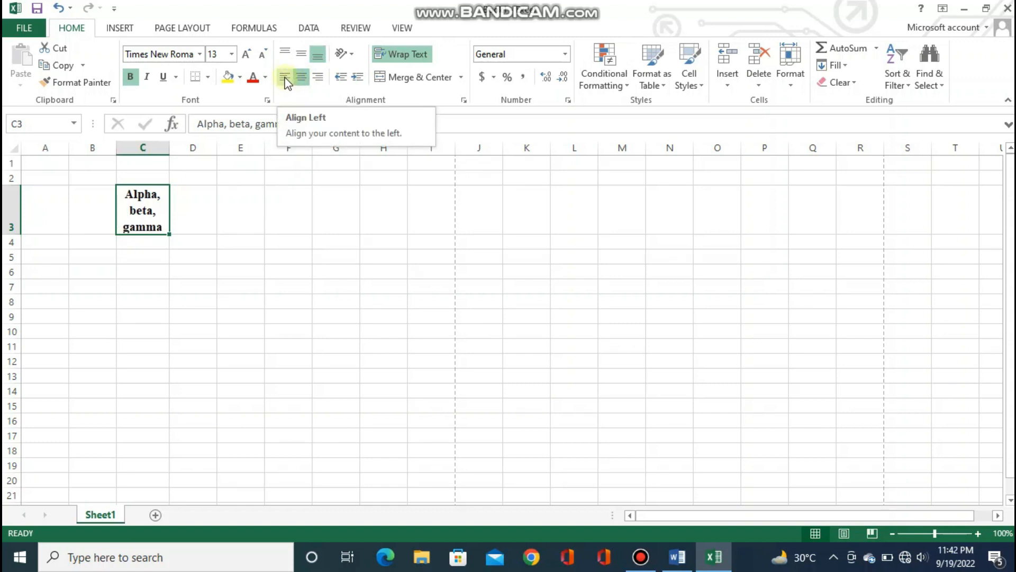
pyautogui.click(286, 79)
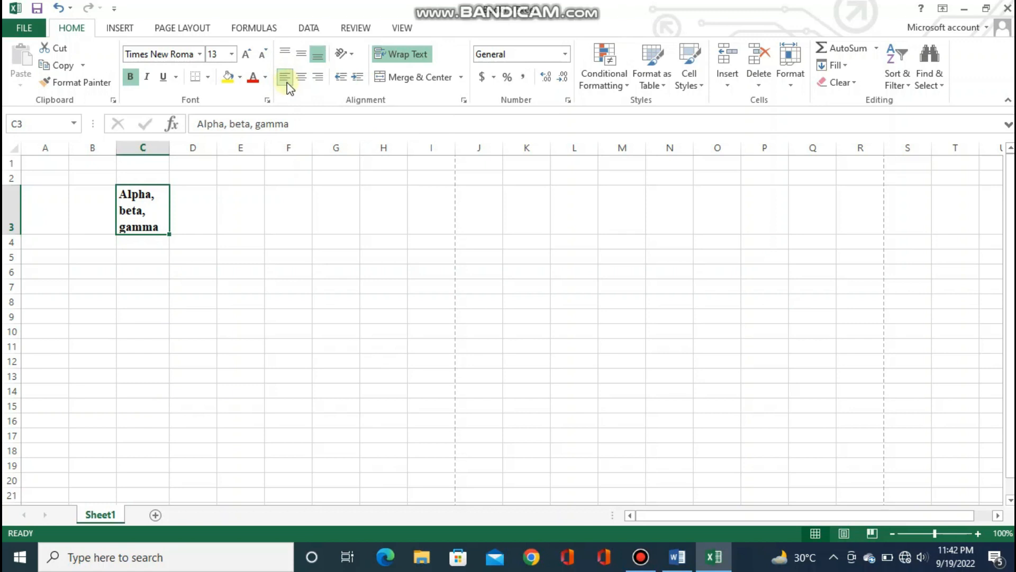
pyautogui.click(305, 83)
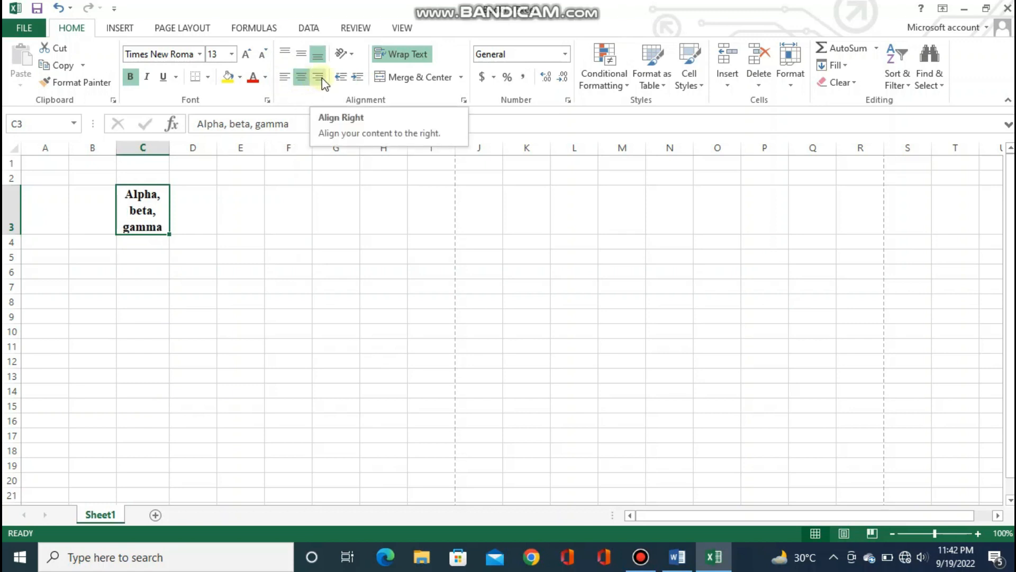
pyautogui.click(321, 81)
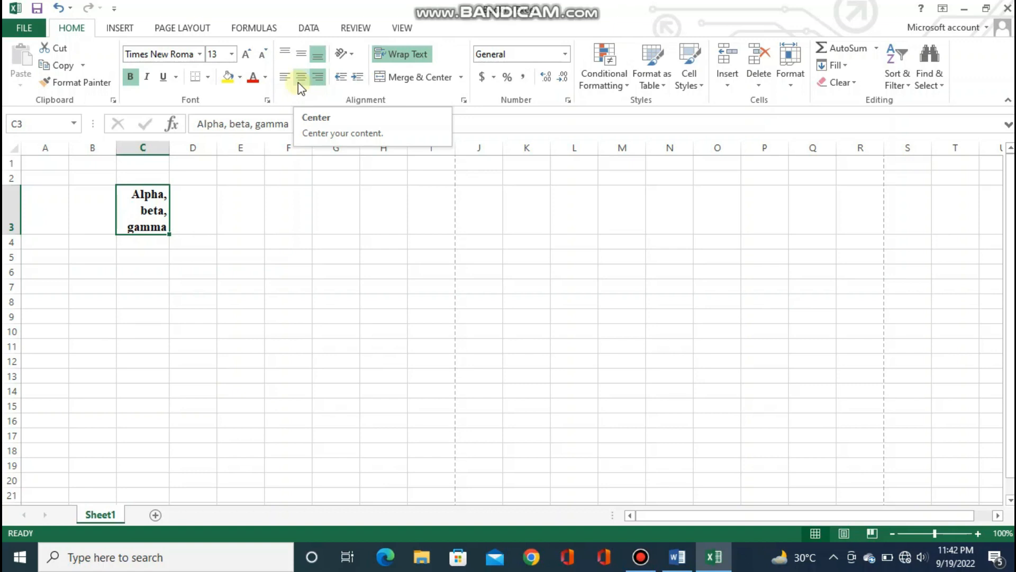
pyautogui.click(300, 81)
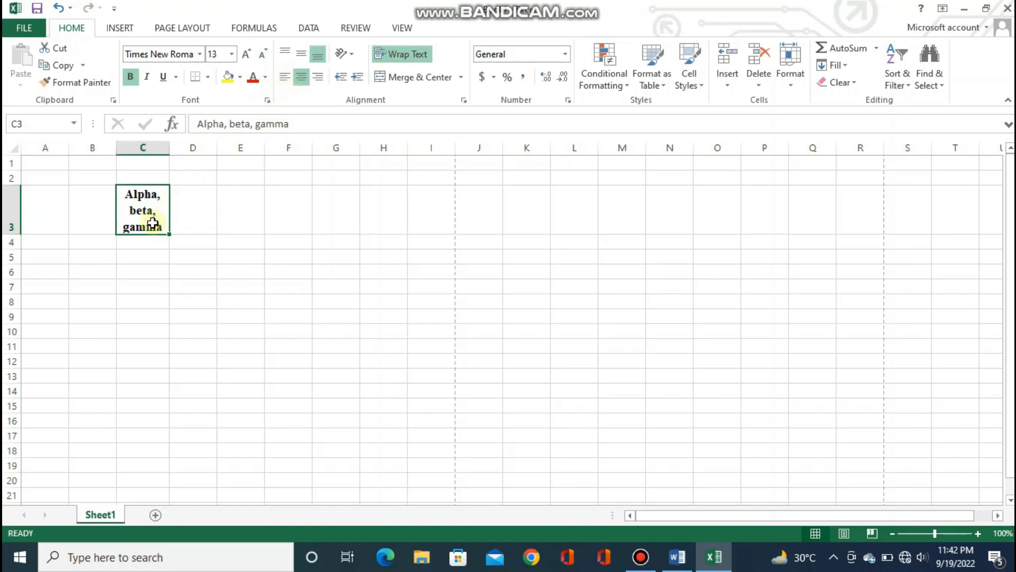
# - Shorten the text in cell C3 to just "beta"
pyautogui.moveTo(289, 123); pyautogui.dragTo(197, 124)
pyautogui.press('BackSpace')
pyautogui.press('BackSpace')
pyautogui.press('BackSpace')
pyautogui.click(236, 236)
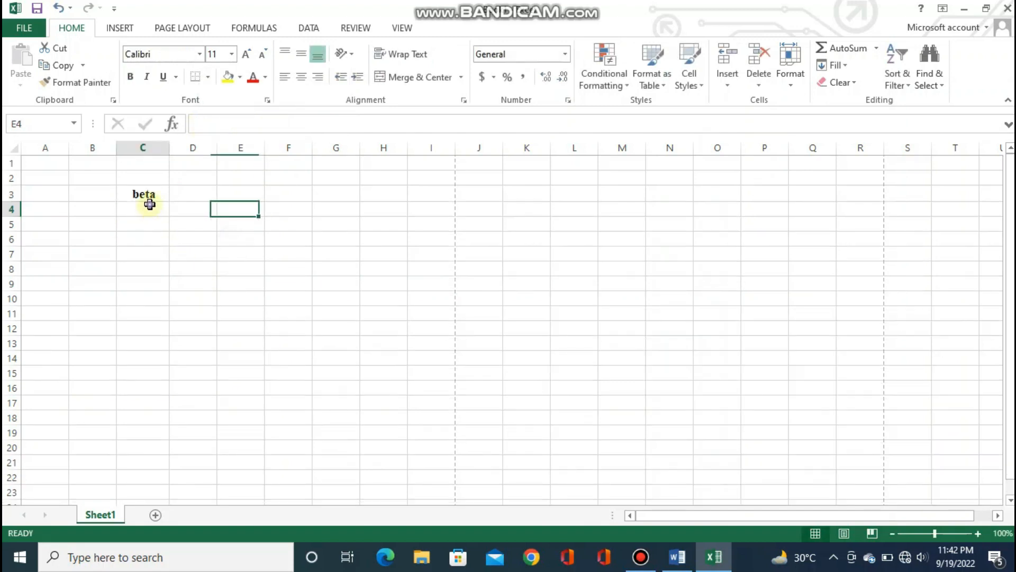
# - Increase the height of row 3 to about three text lines and keep "beta" in cell C3
pyautogui.click(159, 190)
pyautogui.moveTo(15, 201); pyautogui.dragTo(15, 229)
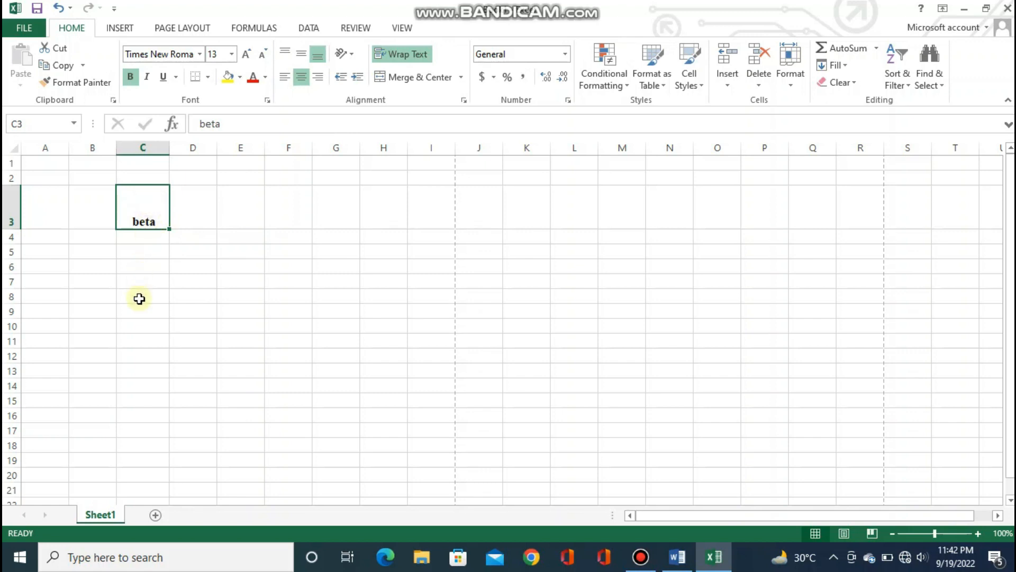
pyautogui.click(201, 124)
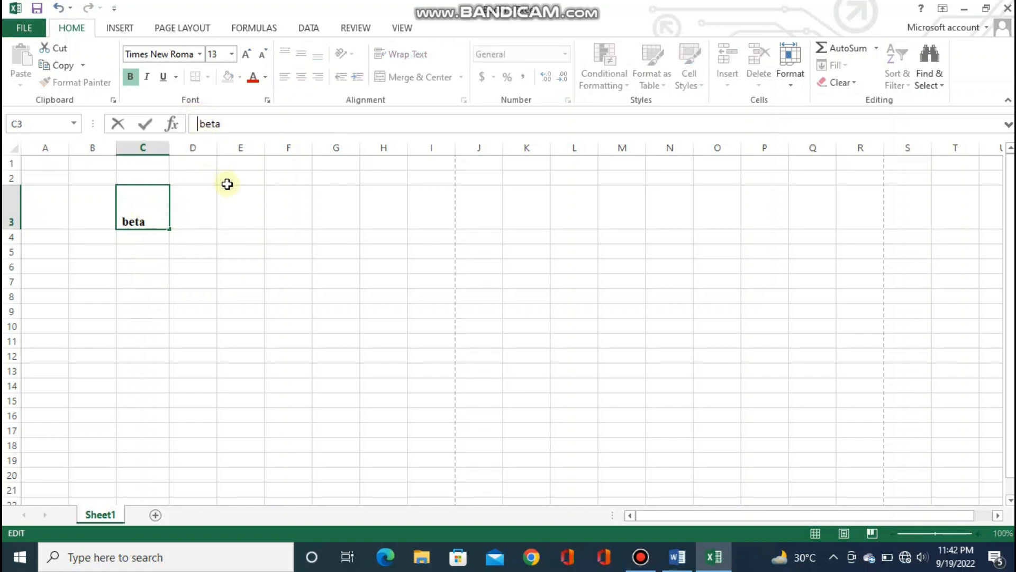
pyautogui.press('Return')
pyautogui.click(153, 216)
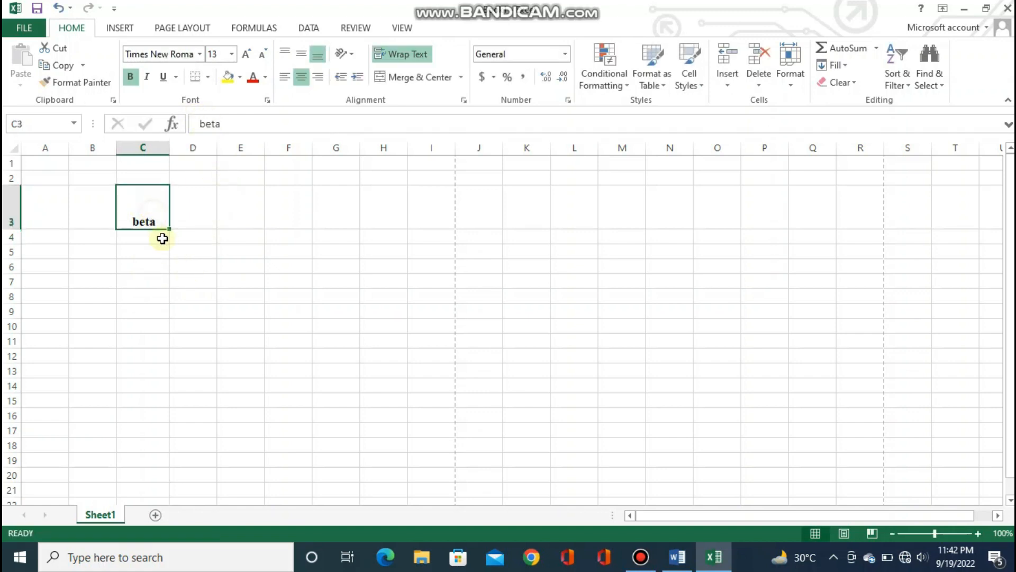
# - Try middle and top vertical alignment on "beta" in cell C3, ending with Middle Align
pyautogui.click(301, 55)
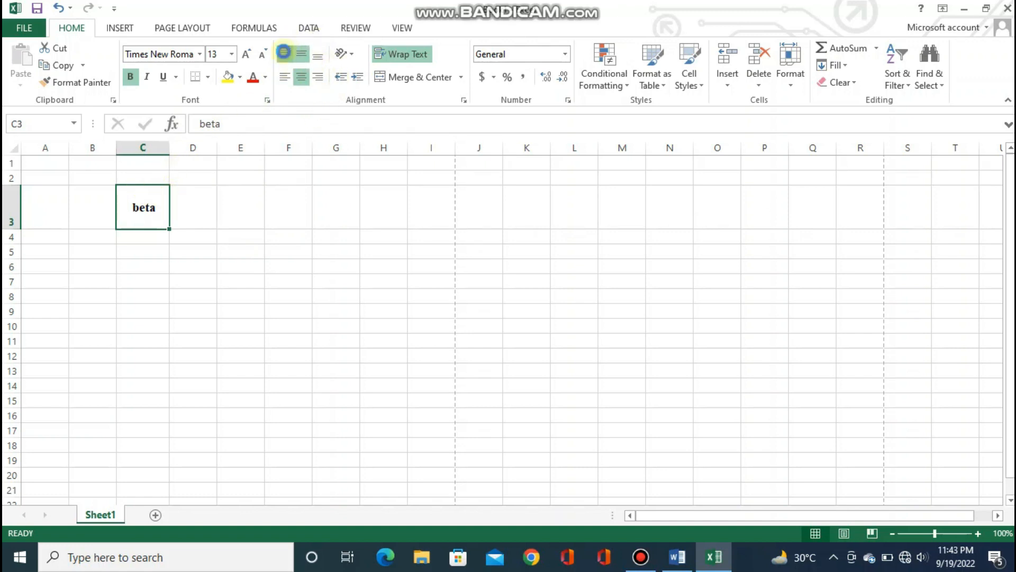
pyautogui.click(286, 52)
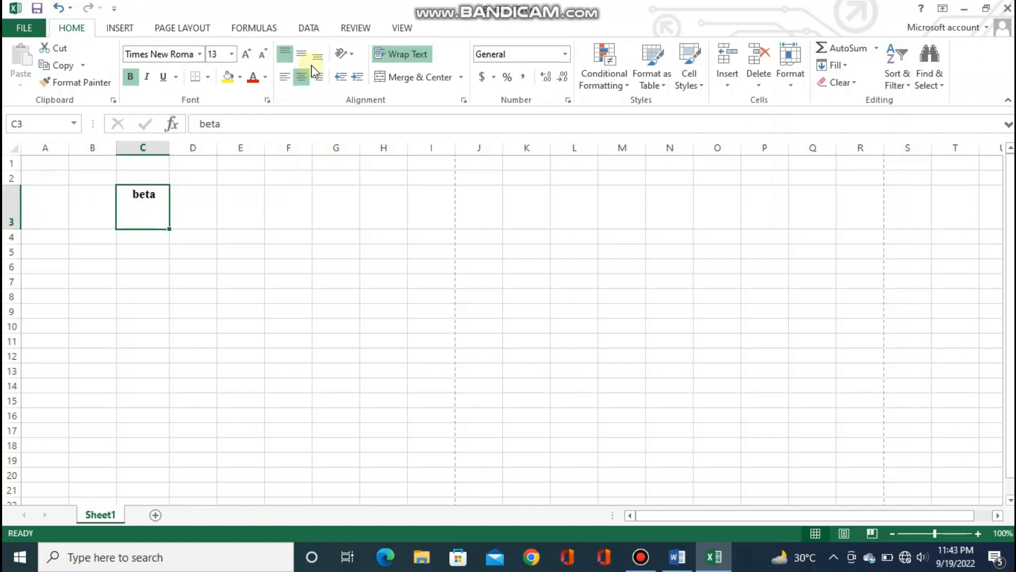
pyautogui.click(301, 53)
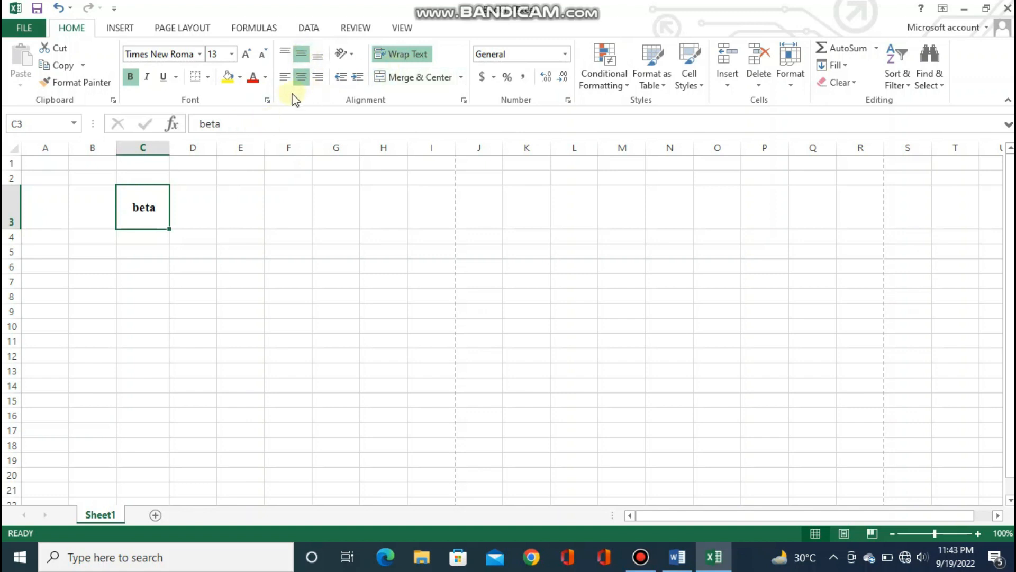
pyautogui.click(197, 251)
pyautogui.click(137, 205)
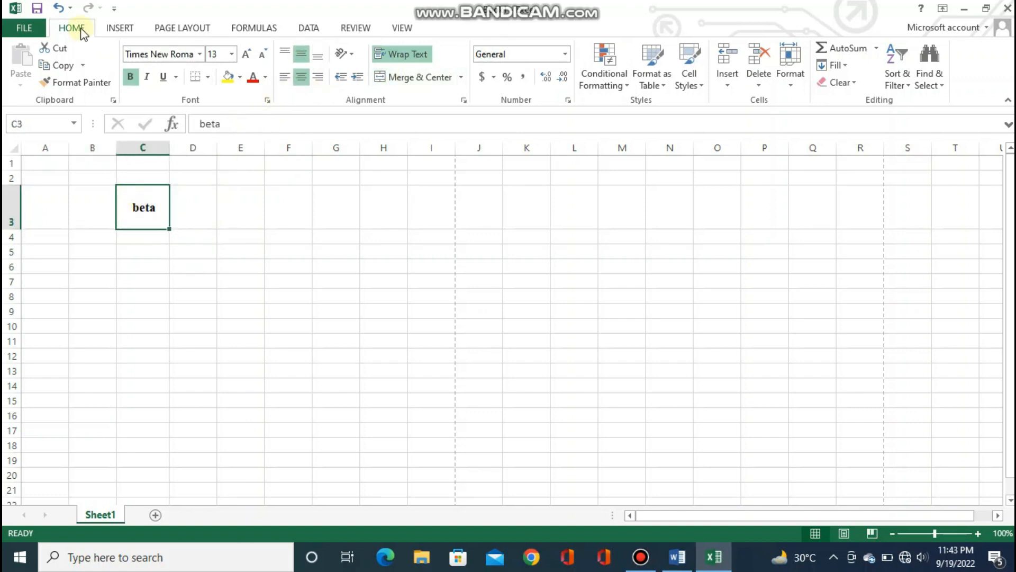
# - Undo the vertical alignment changes on cell C3 and redo them
pyautogui.click(57, 7)
pyautogui.click(59, 7)
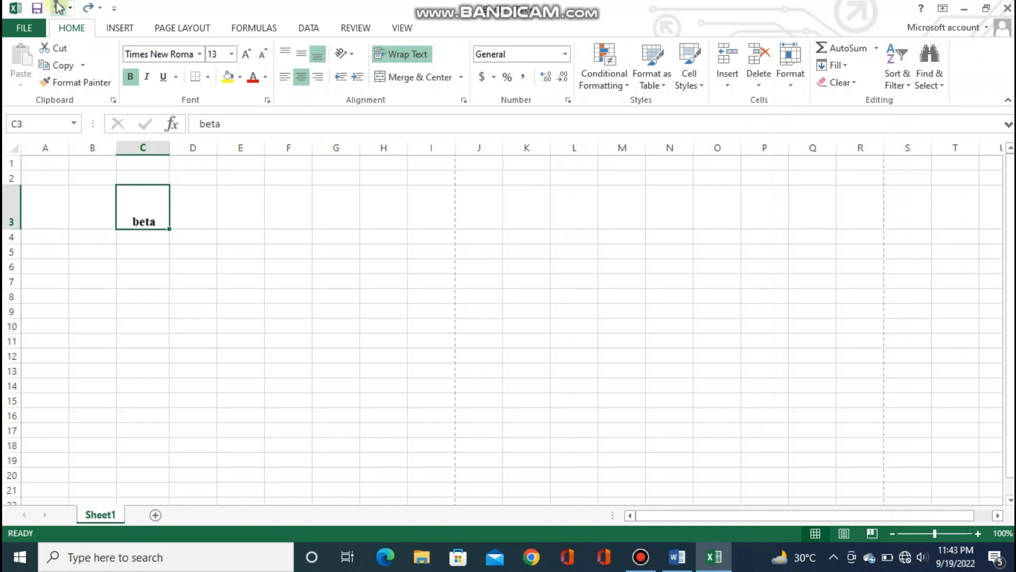
pyautogui.click(87, 8)
pyautogui.click(89, 9)
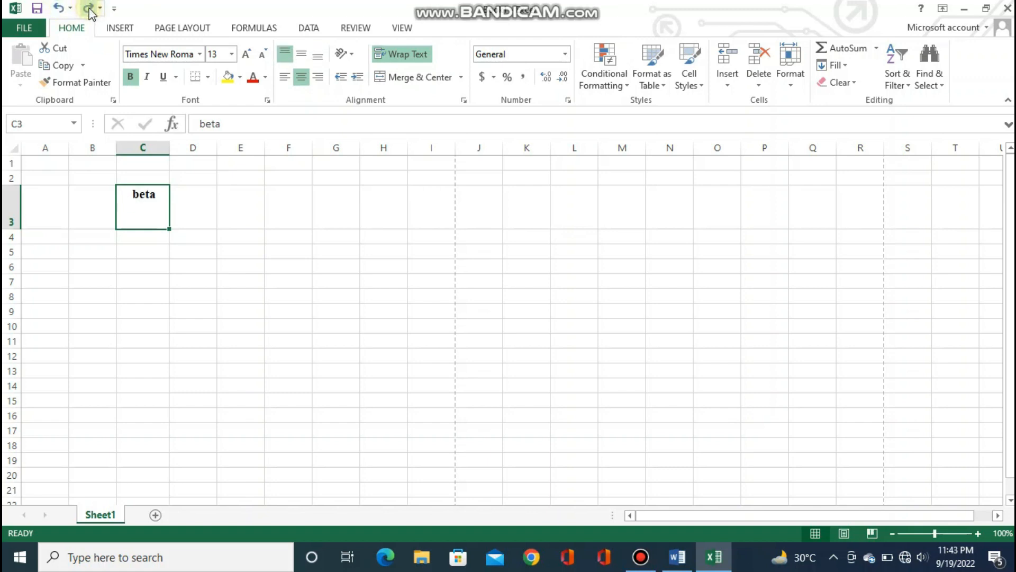
# - Undo the alignment, row height, text and wrapping changes, back to the unwrapped "Alpha, beta, gamma" in cell C3
pyautogui.click(59, 8)
pyautogui.click(59, 8)
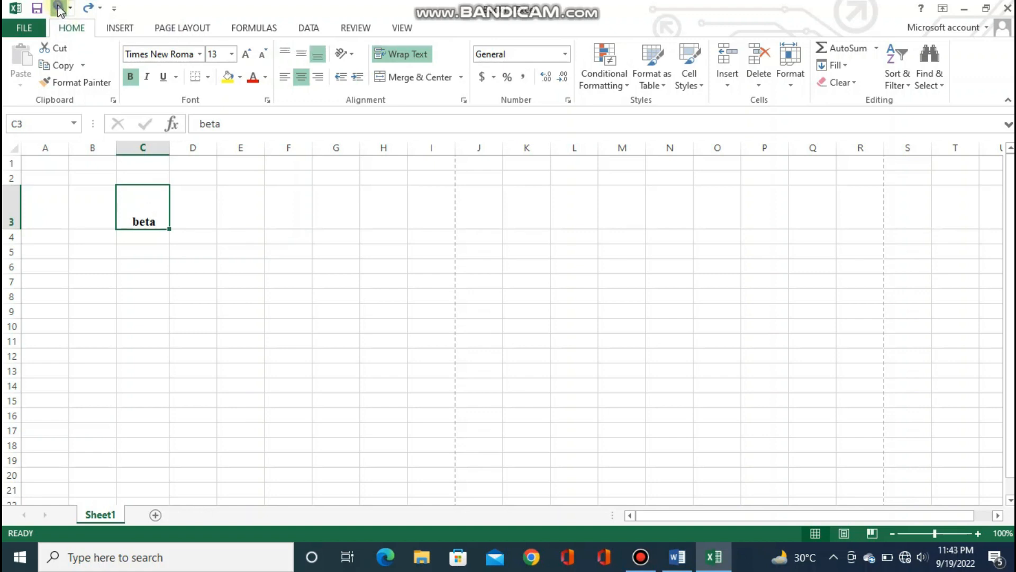
pyautogui.click(59, 9)
pyautogui.click(59, 8)
pyautogui.click(58, 8)
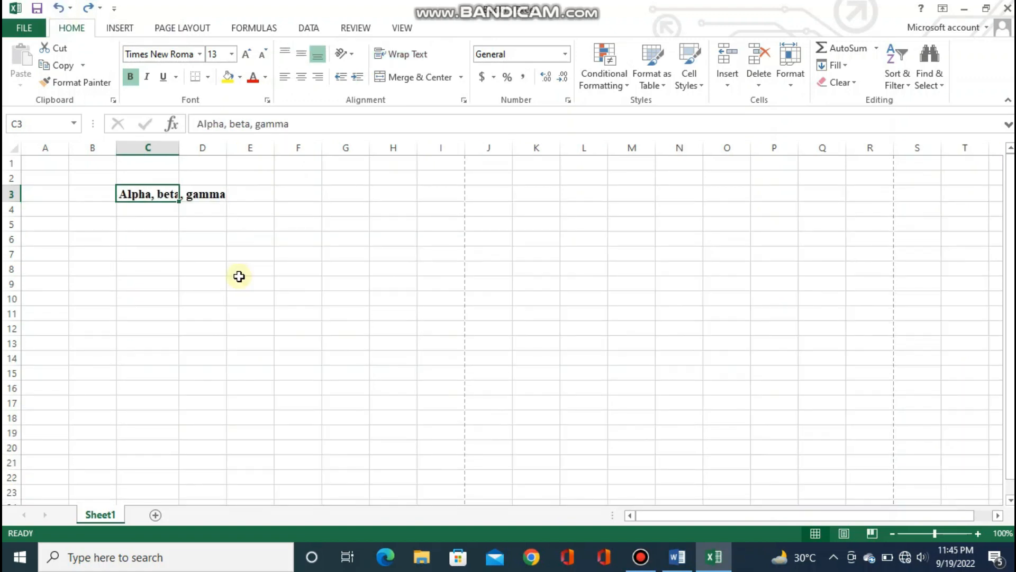
pyautogui.click(169, 211)
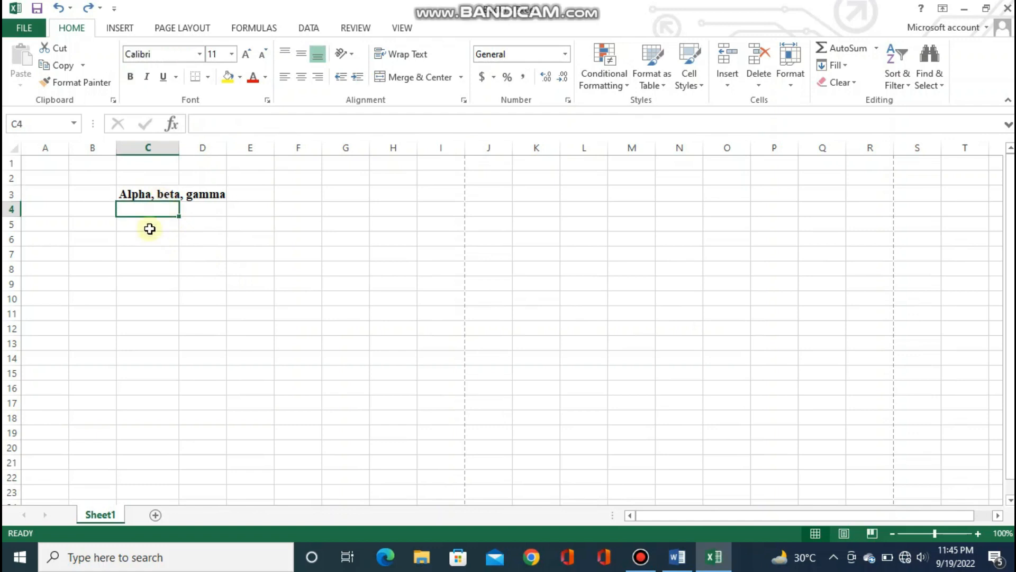
pyautogui.moveTo(151, 208); pyautogui.dragTo(146, 377)
pyautogui.click(147, 375)
pyautogui.click(153, 251)
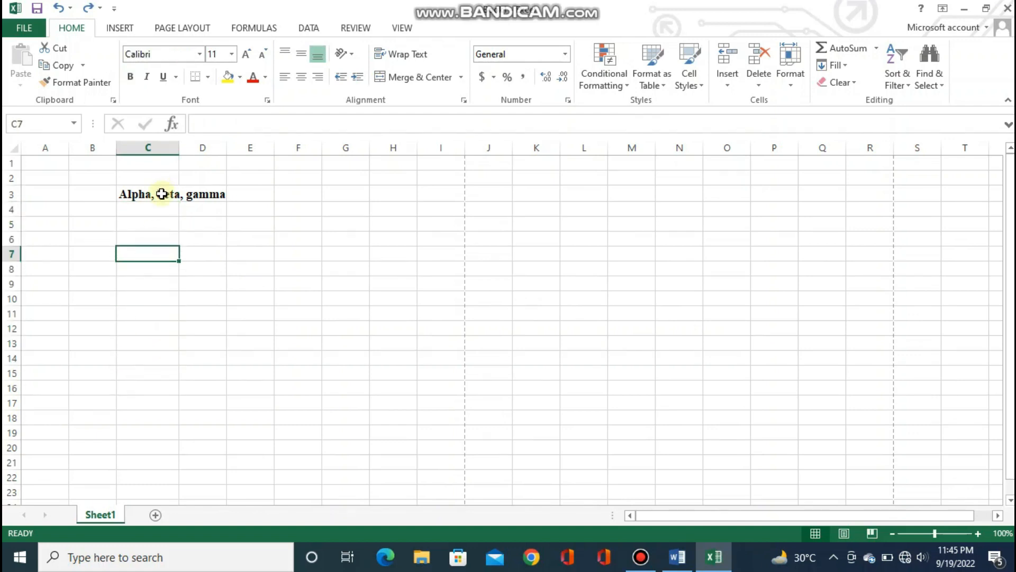
# - Merge and center cells C3 and D3 so "Alpha, beta, gamma" spans both columns
pyautogui.click(161, 194)
pyautogui.click(206, 196)
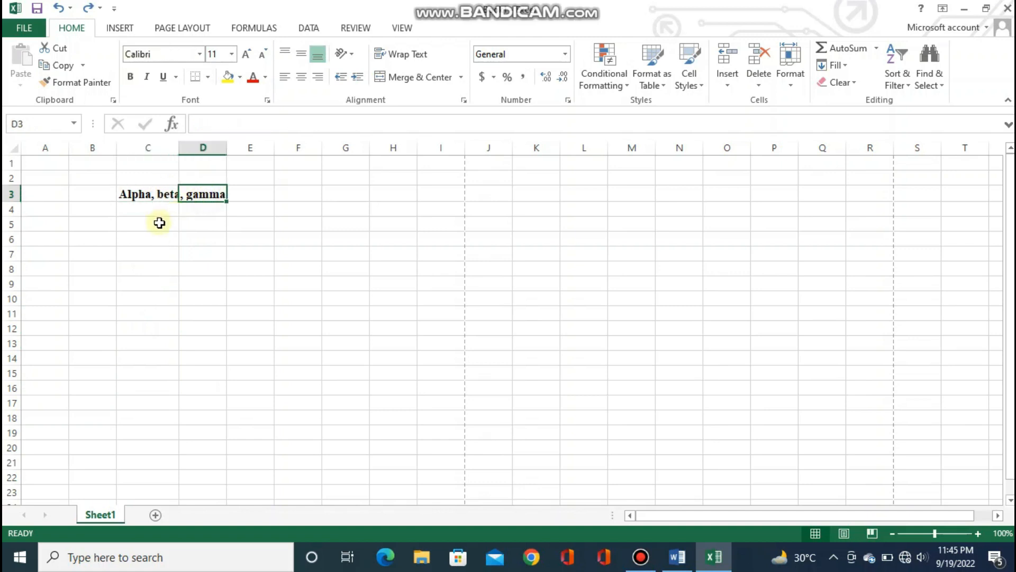
pyautogui.click(130, 196)
pyautogui.moveTo(183, 212); pyautogui.dragTo(197, 192)
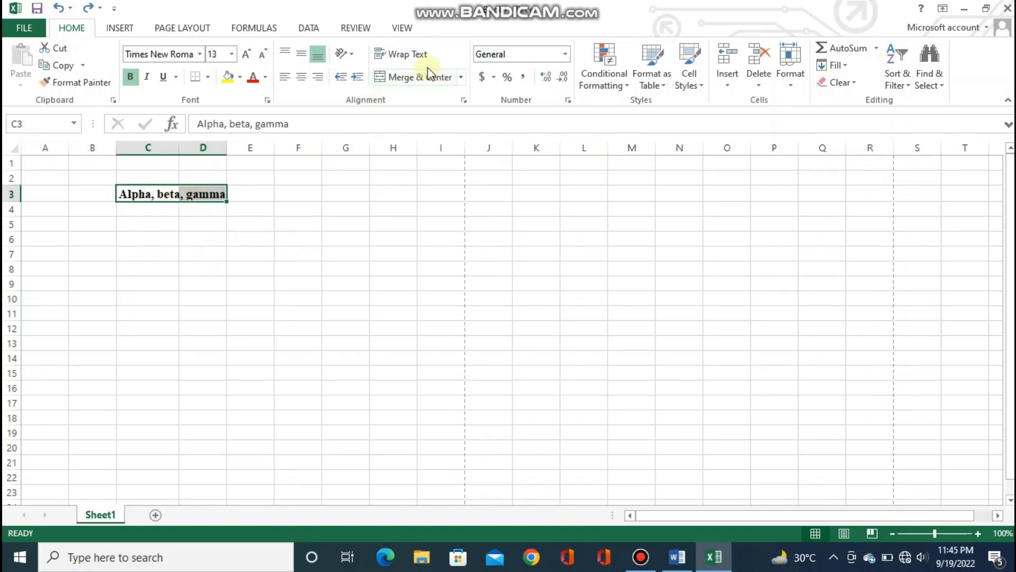
pyautogui.click(410, 80)
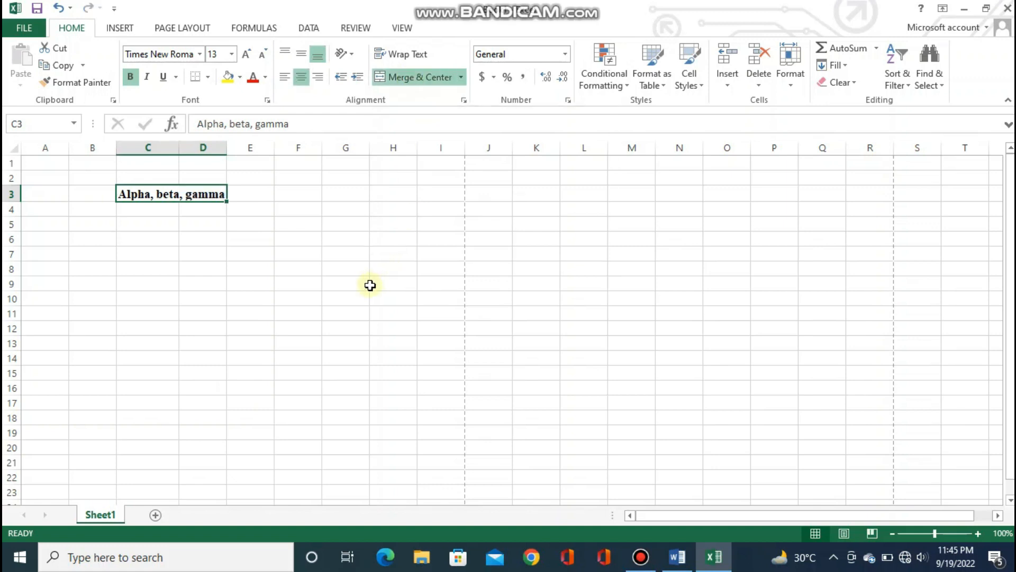
pyautogui.click(176, 236)
pyautogui.click(157, 195)
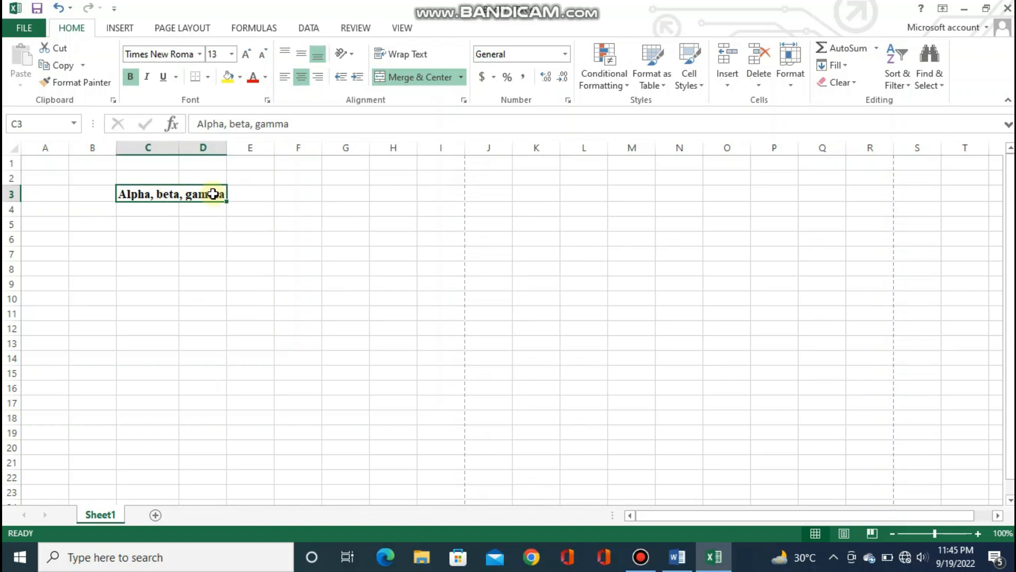
pyautogui.click(166, 213)
pyautogui.click(153, 166)
pyautogui.click(165, 269)
pyautogui.moveTo(160, 300); pyautogui.dragTo(157, 310)
pyautogui.click(150, 254)
# - Recolor the text in merged cell C3:D3, trying red before settling on the standard blue
pyautogui.click(158, 196)
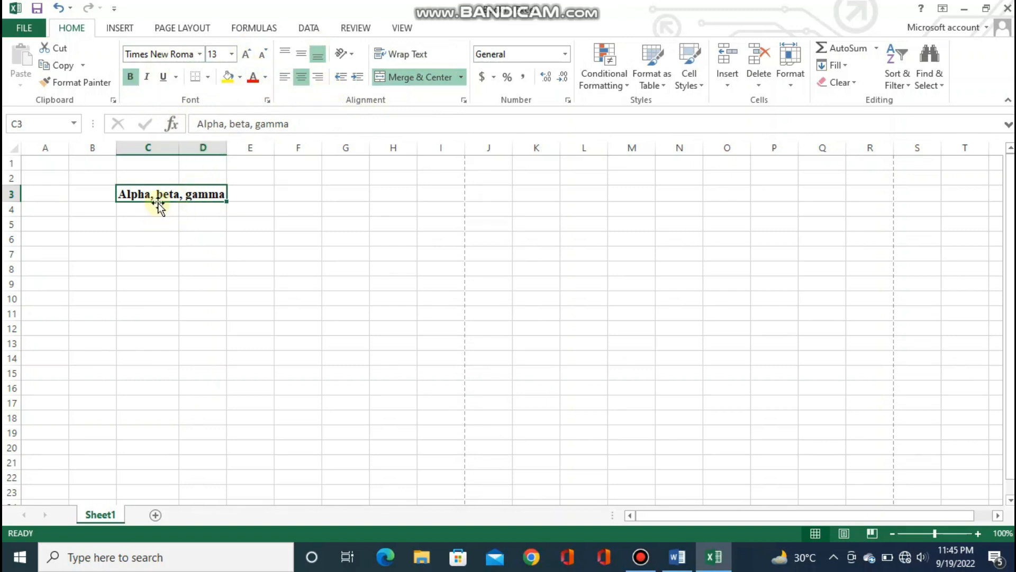
pyautogui.click(253, 78)
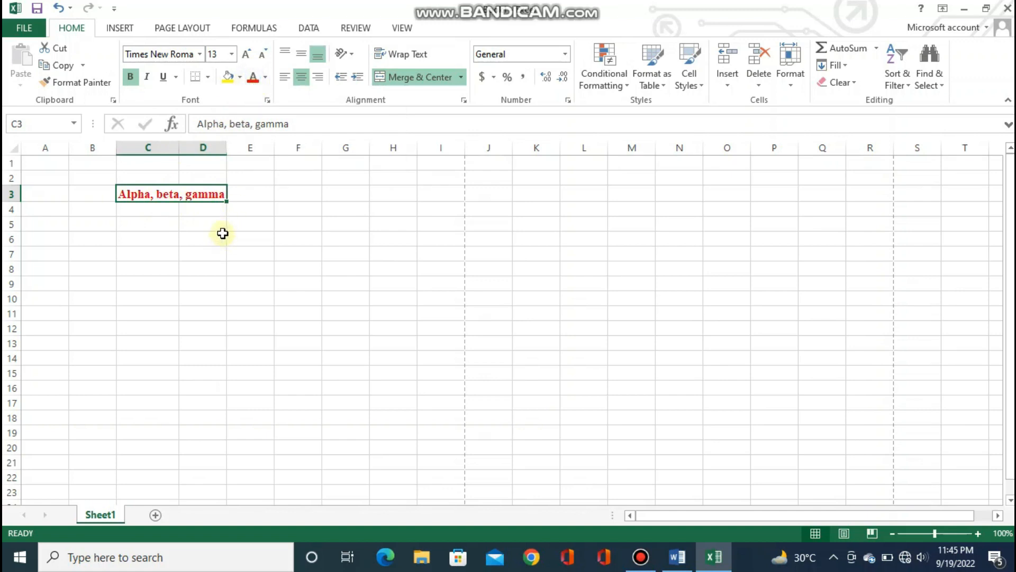
pyautogui.click(266, 78)
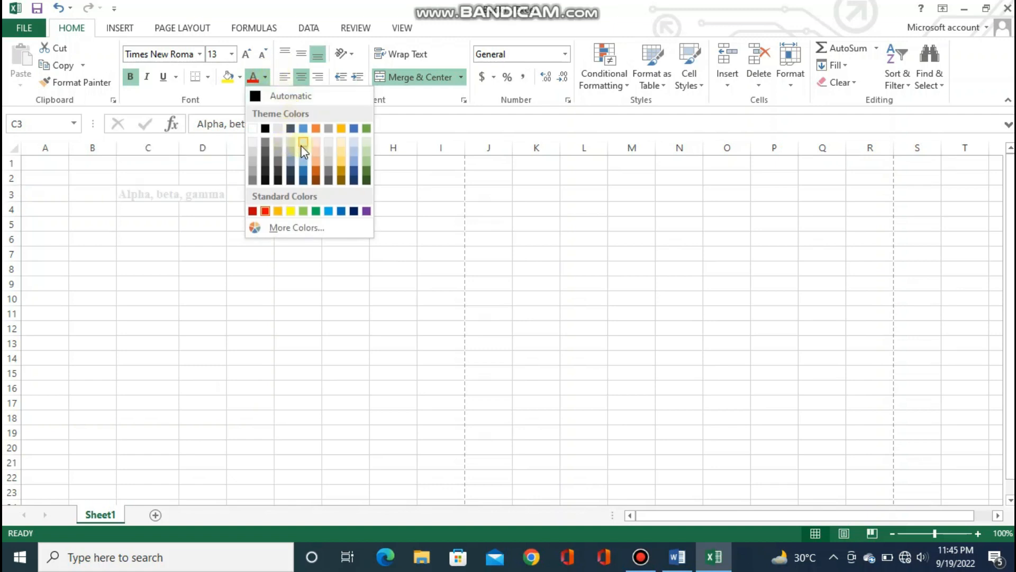
pyautogui.click(265, 75)
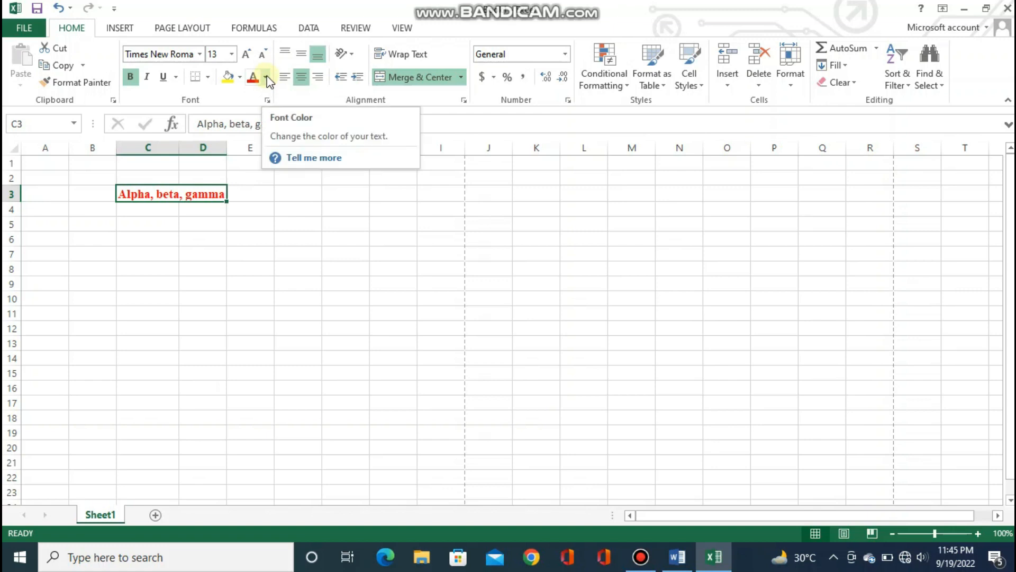
pyautogui.click(267, 75)
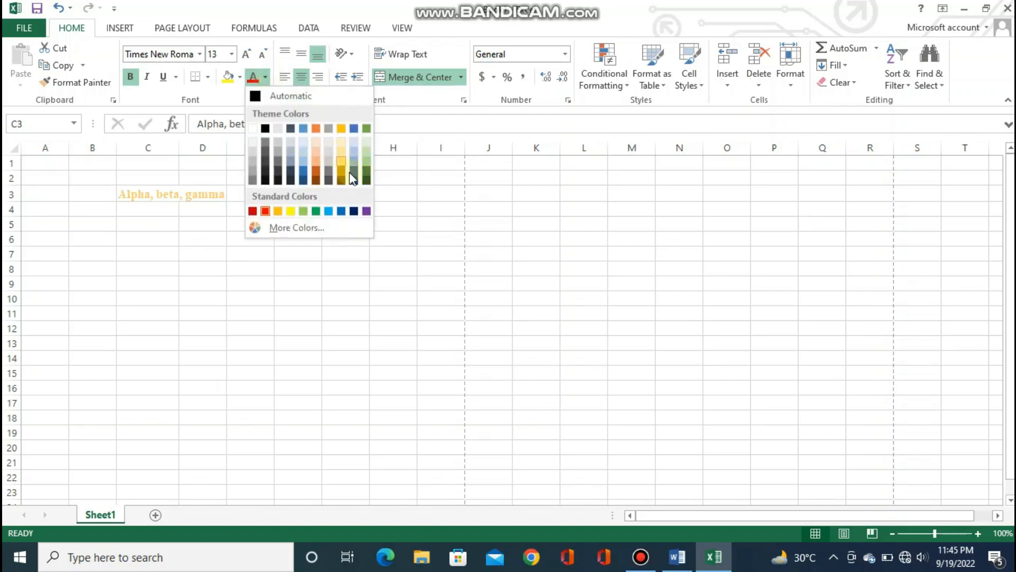
pyautogui.click(339, 215)
pyautogui.click(238, 242)
# - Fill the merged cell C3:D3 with the standard yellow background color
pyautogui.click(154, 191)
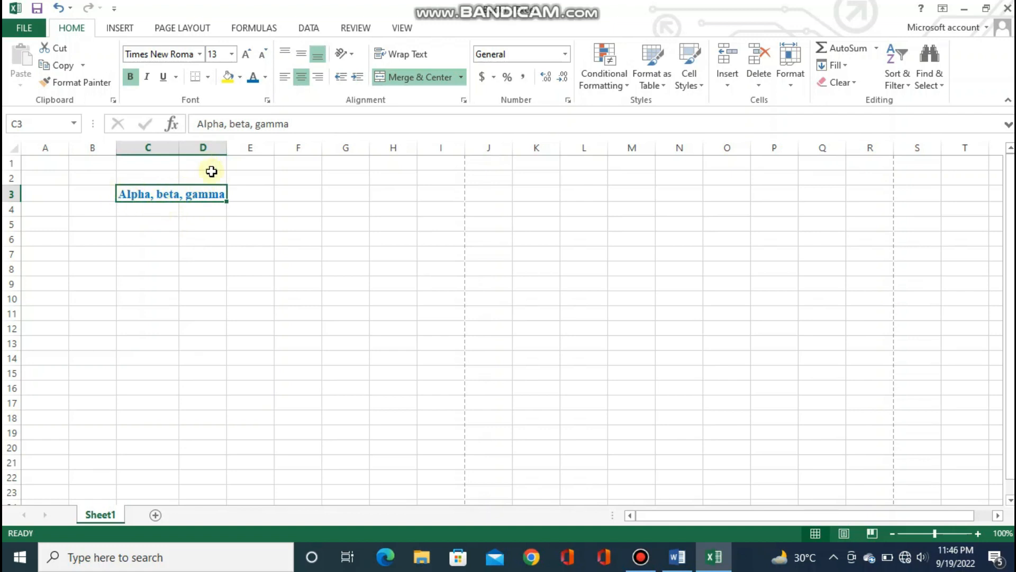
pyautogui.click(240, 75)
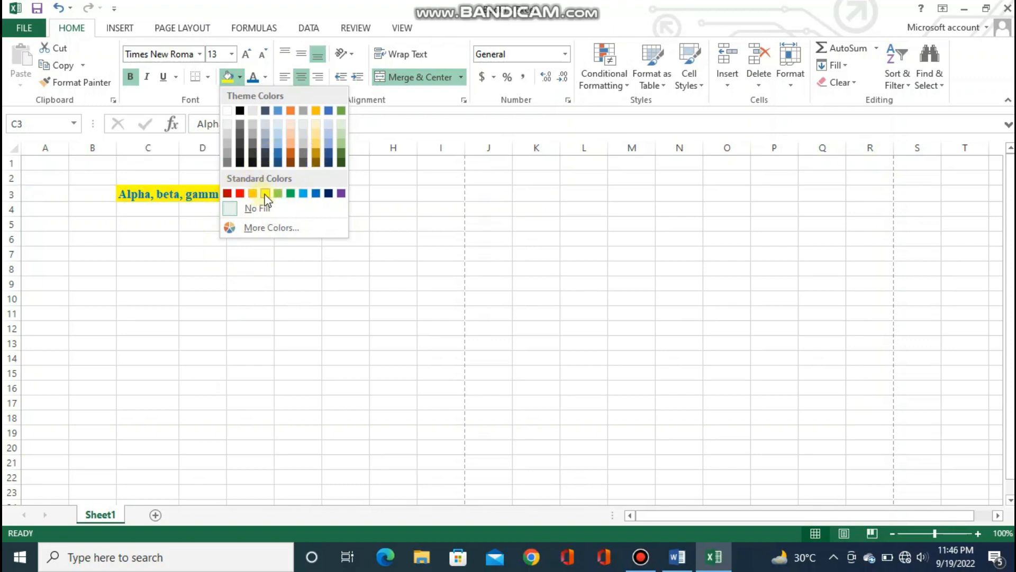
pyautogui.click(265, 193)
pyautogui.click(234, 295)
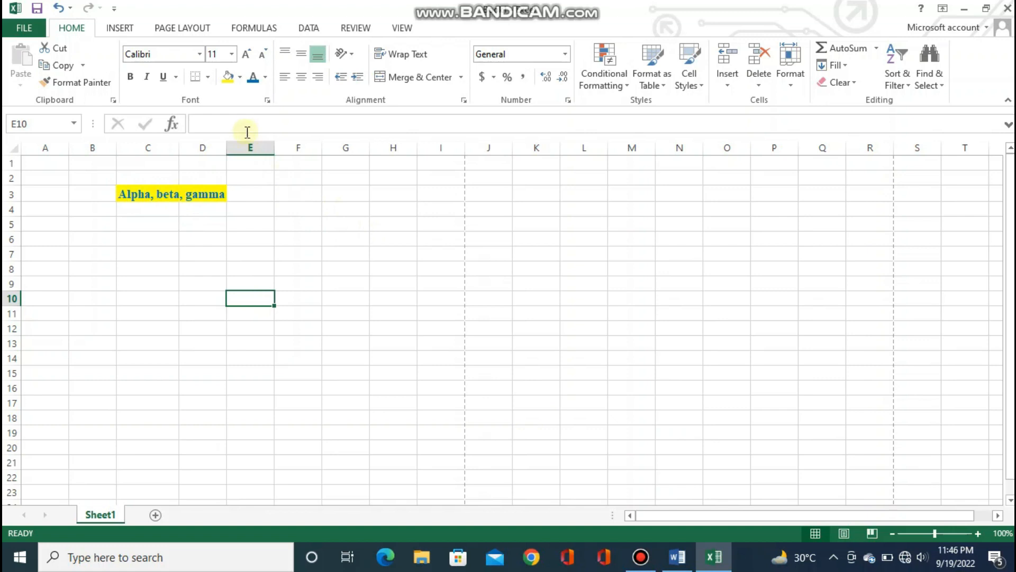
pyautogui.click(276, 267)
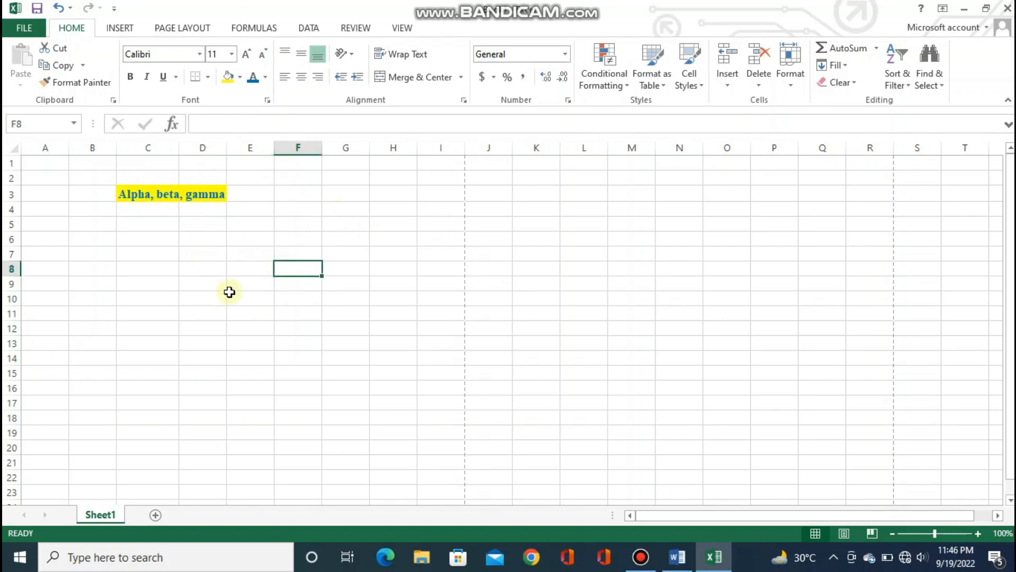
pyautogui.click(230, 291)
pyautogui.click(175, 223)
pyautogui.click(254, 271)
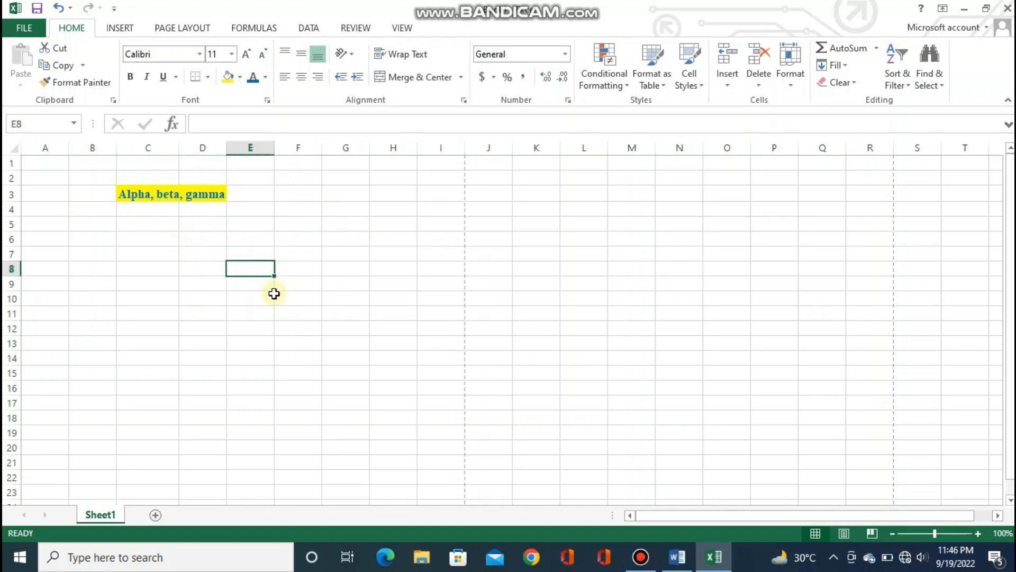
pyautogui.click(136, 266)
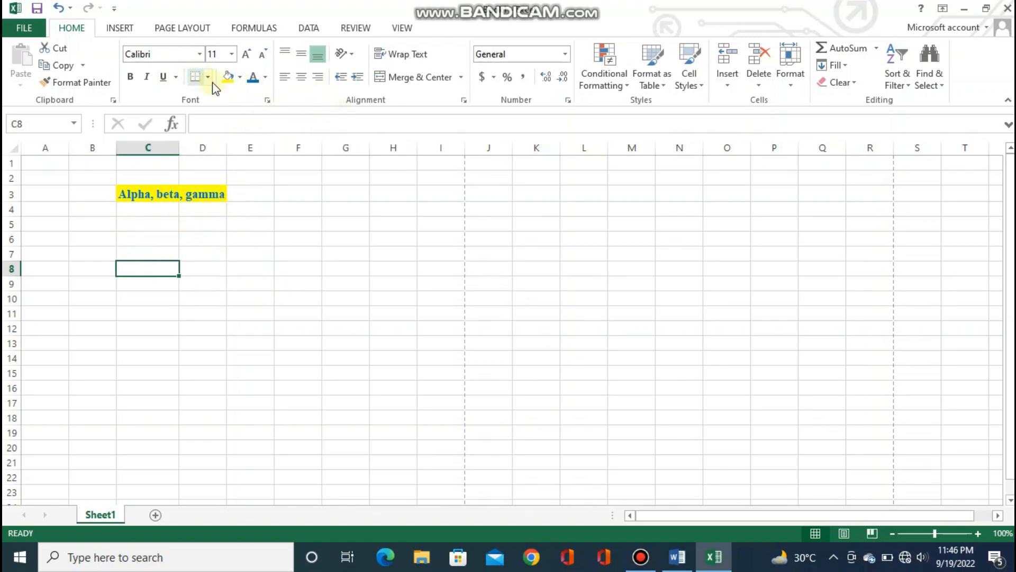
pyautogui.moveTo(123, 214); pyautogui.dragTo(354, 326)
pyautogui.click(354, 326)
pyautogui.moveTo(129, 238); pyautogui.dragTo(395, 344)
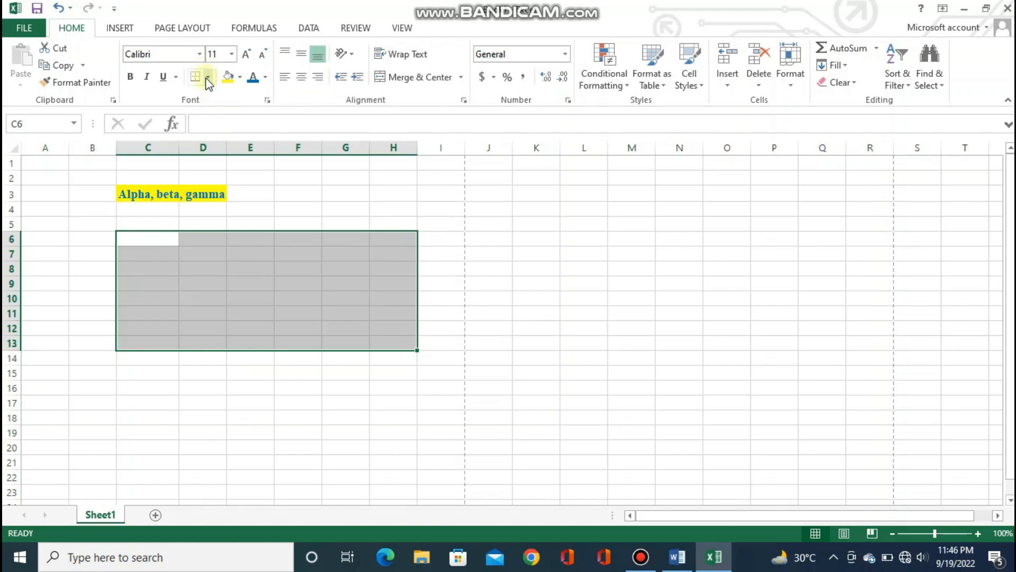
pyautogui.click(208, 79)
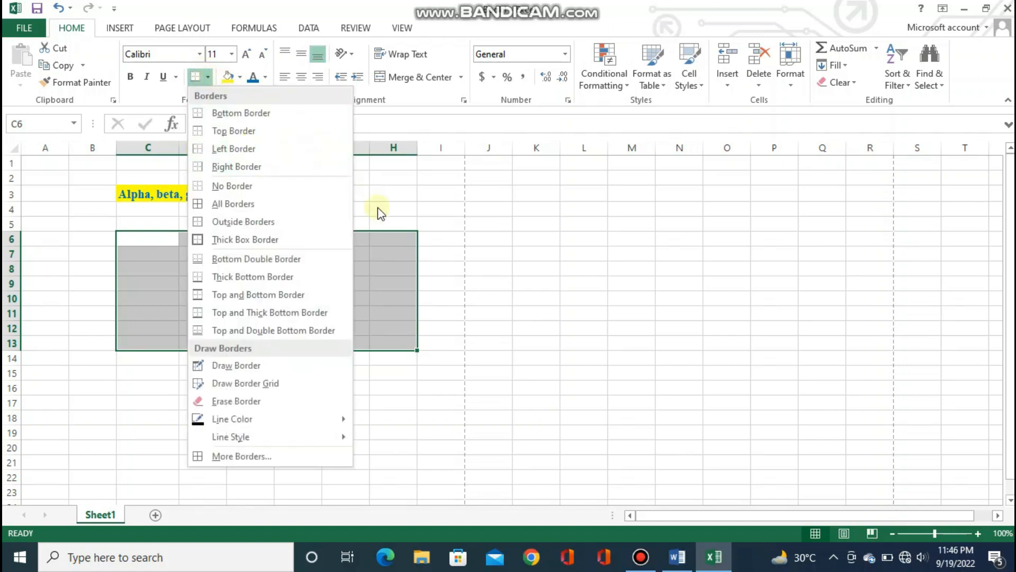
pyautogui.click(388, 227)
pyautogui.click(286, 267)
# - Apply a Thick Box Border around the merged cell C3:D3
pyautogui.click(150, 192)
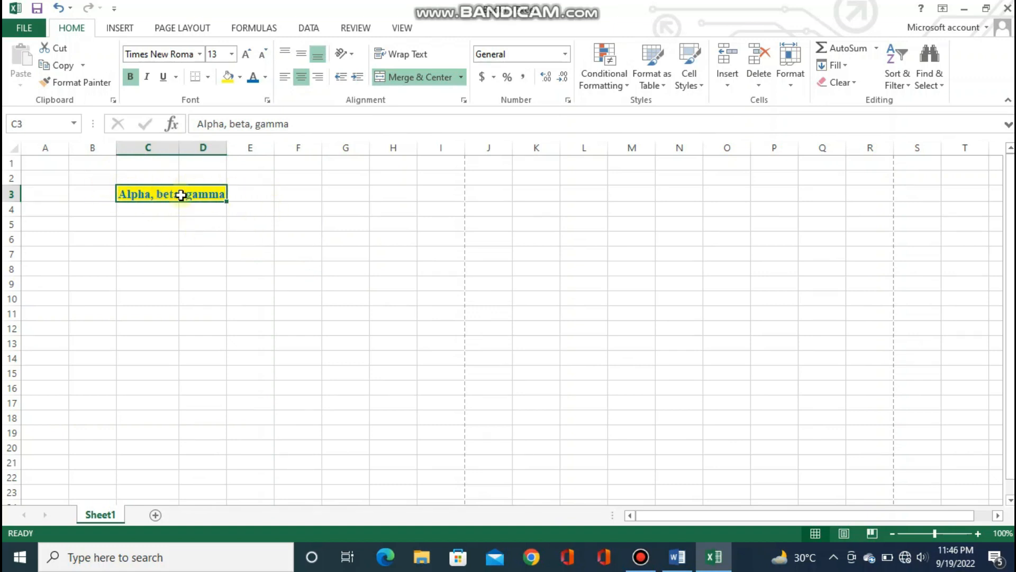
pyautogui.click(209, 78)
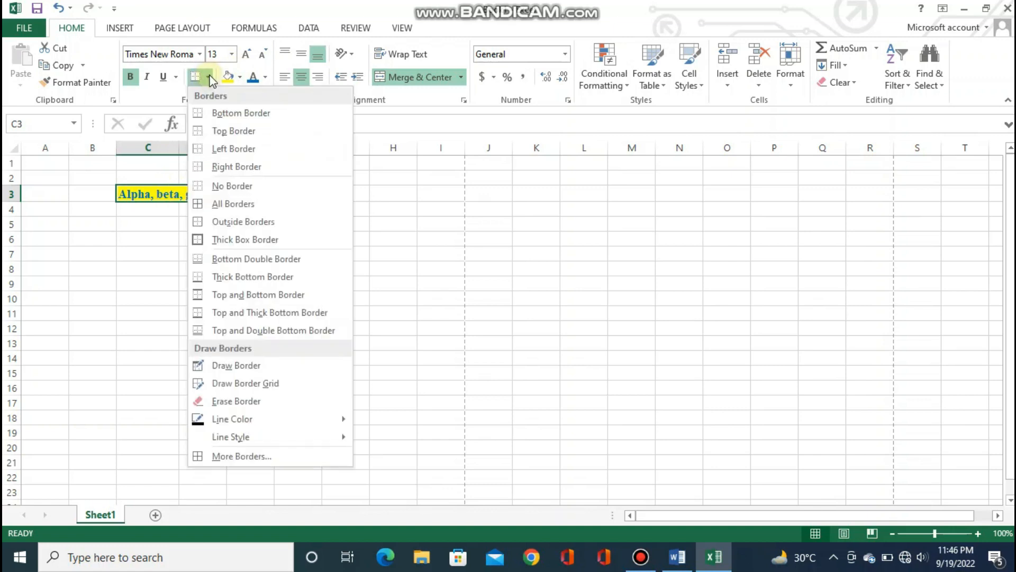
pyautogui.click(236, 242)
pyautogui.click(231, 253)
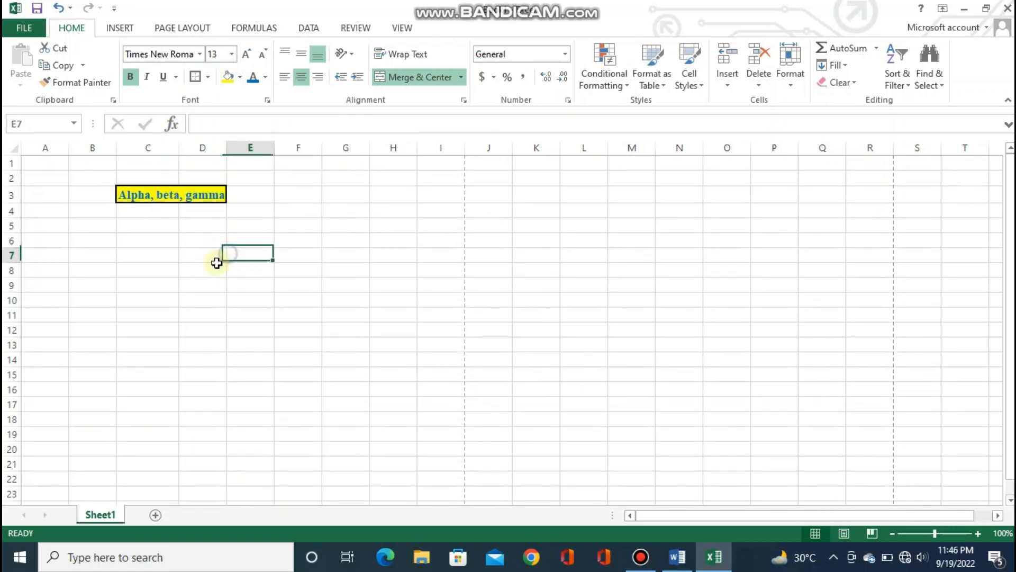
# - Apply thin Outside Borders to the merged cell C3:D3
pyautogui.click(194, 199)
pyautogui.click(208, 77)
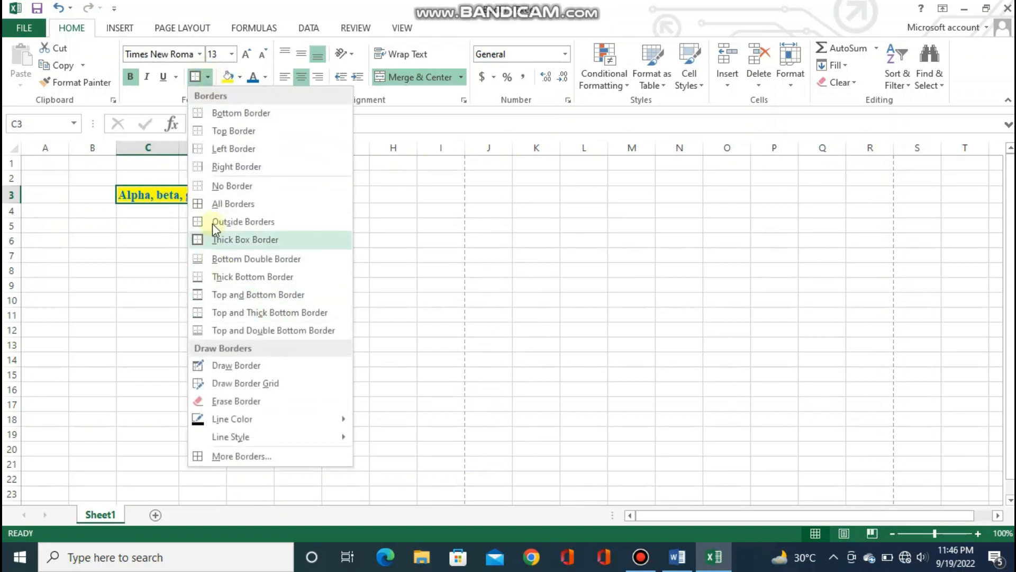
pyautogui.click(231, 222)
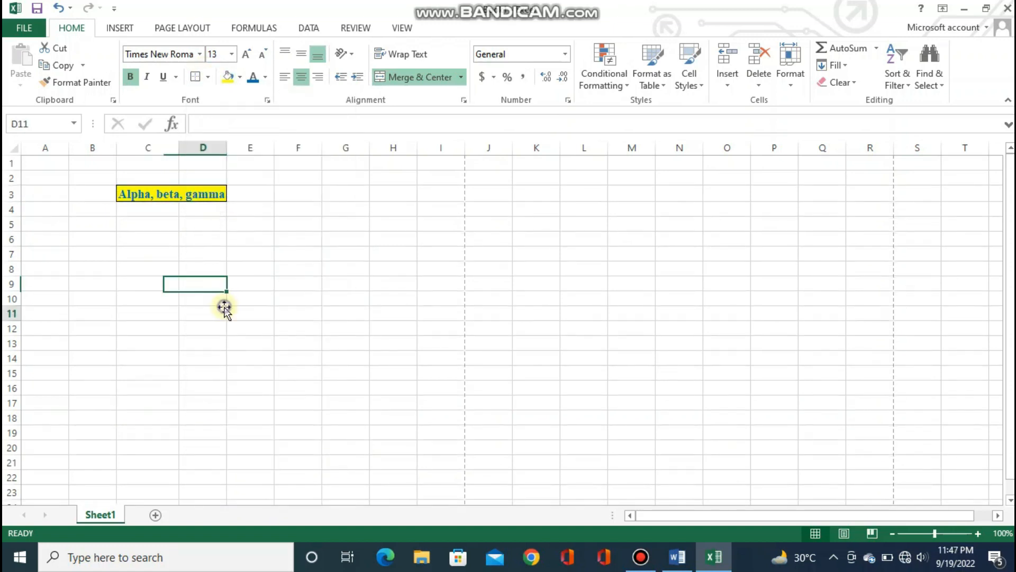
pyautogui.click(223, 306)
# - Apply a Top Border to the merged cell C3:D3, leaving its fill color as it is
pyautogui.click(212, 195)
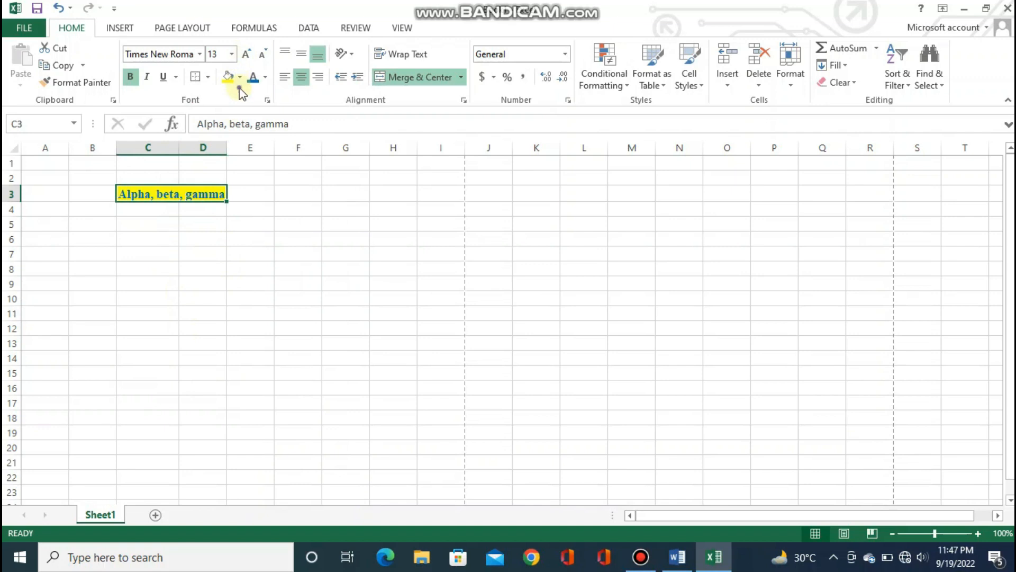
pyautogui.click(239, 76)
pyautogui.press('Escape')
pyautogui.click(208, 77)
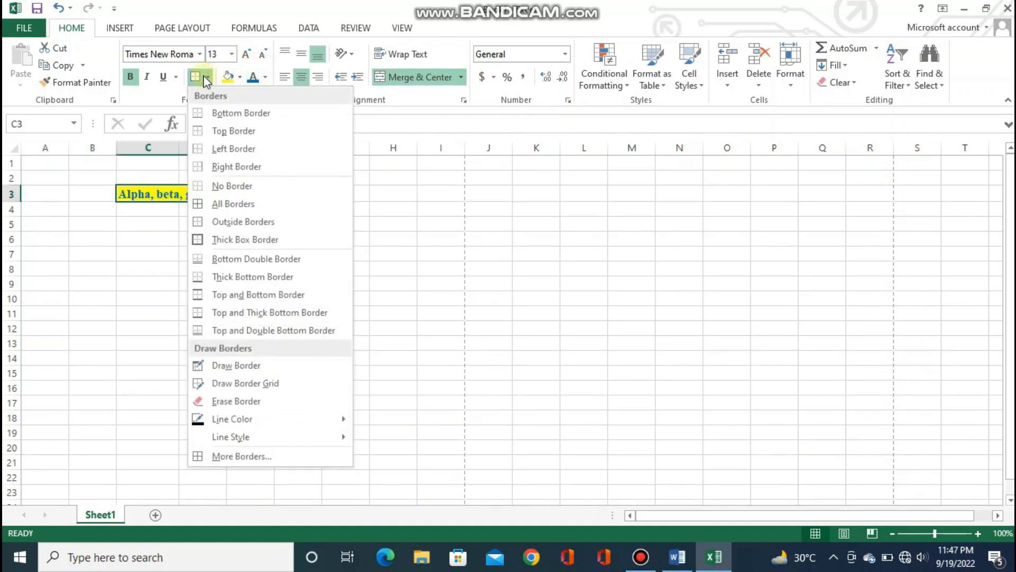
pyautogui.click(234, 131)
pyautogui.click(224, 314)
pyautogui.click(192, 187)
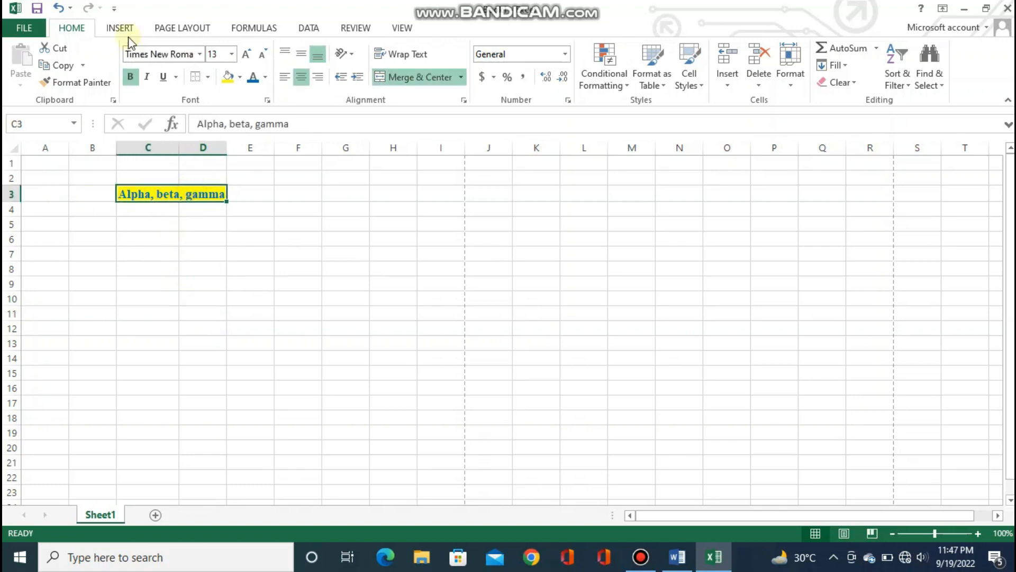
# - Add a top border to the empty cell D18
pyautogui.click(196, 420)
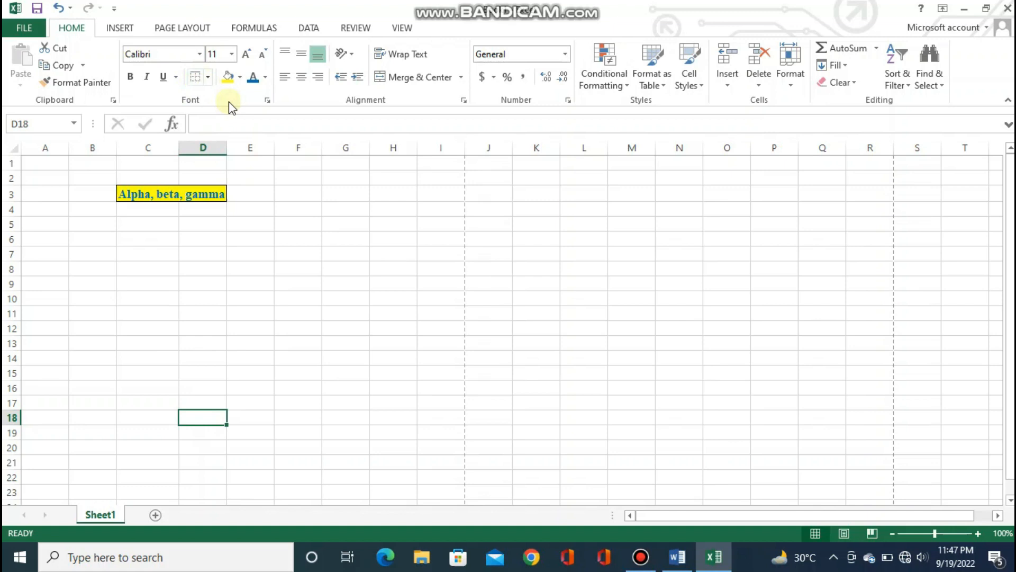
pyautogui.click(200, 82)
pyautogui.click(294, 286)
pyautogui.click(240, 312)
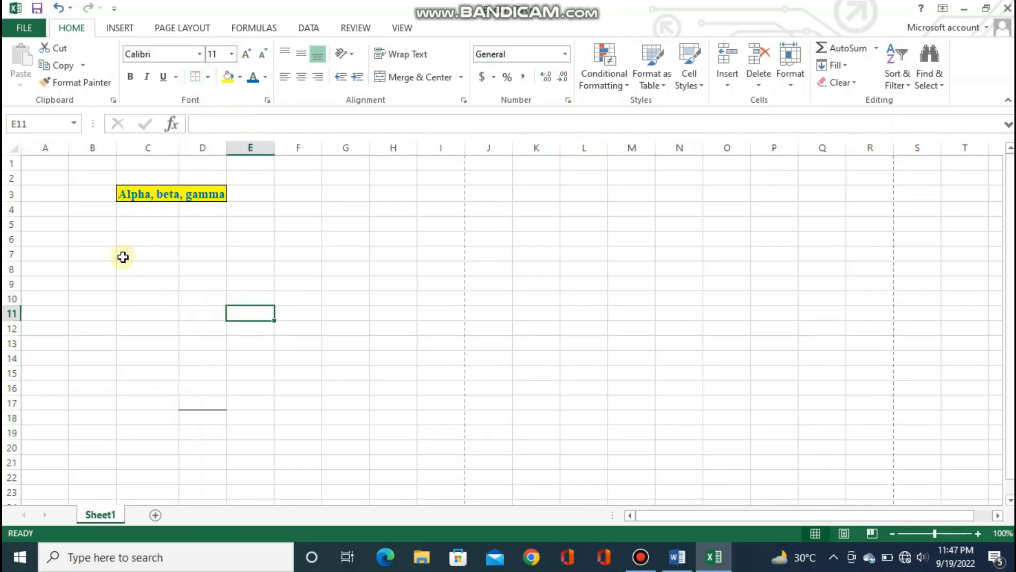
# - Apply All Borders to the range C7:I14 to form a table grid
pyautogui.moveTo(127, 258); pyautogui.dragTo(427, 381)
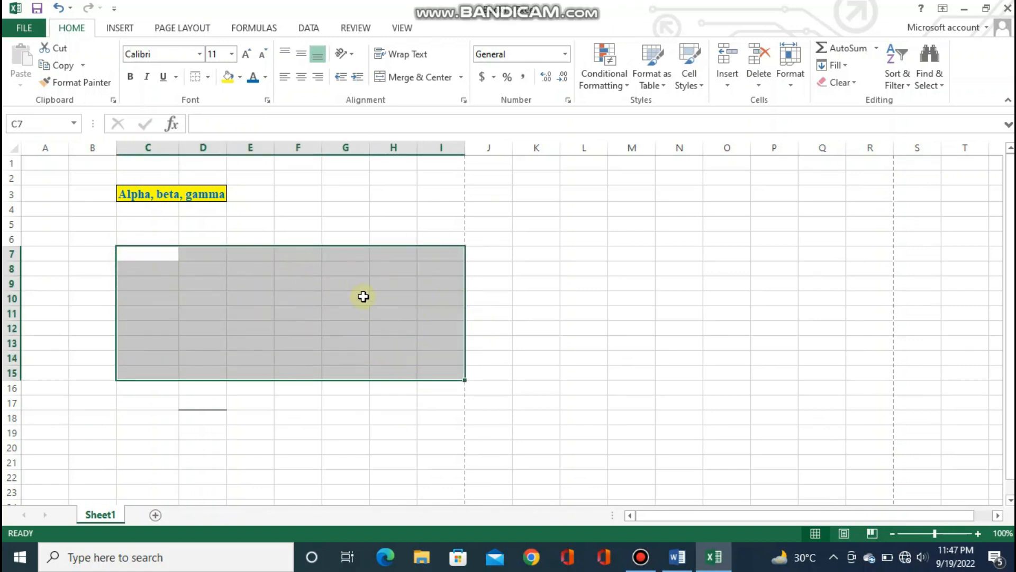
pyautogui.click(202, 237)
pyautogui.moveTo(139, 254); pyautogui.dragTo(422, 360)
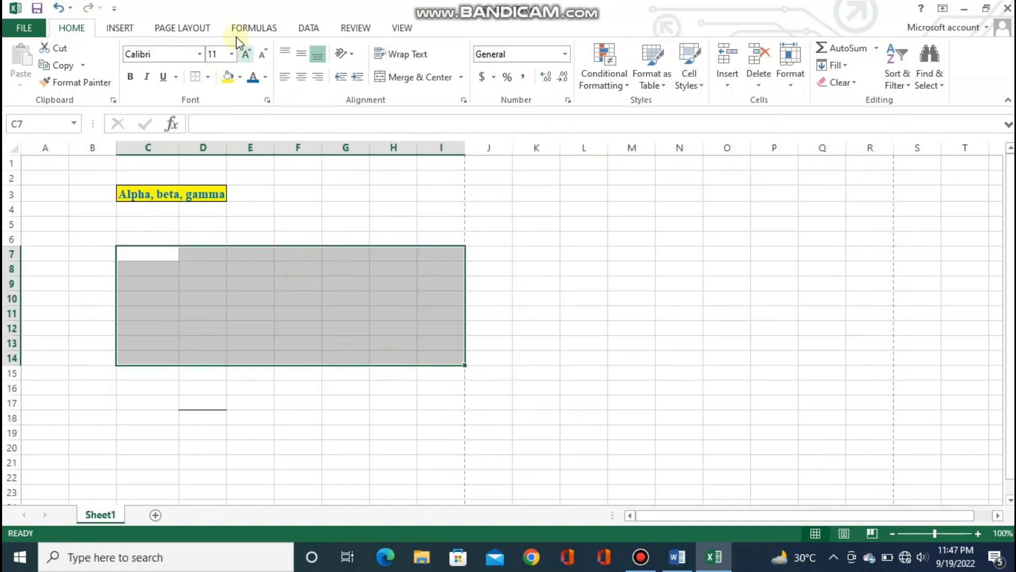
pyautogui.click(210, 78)
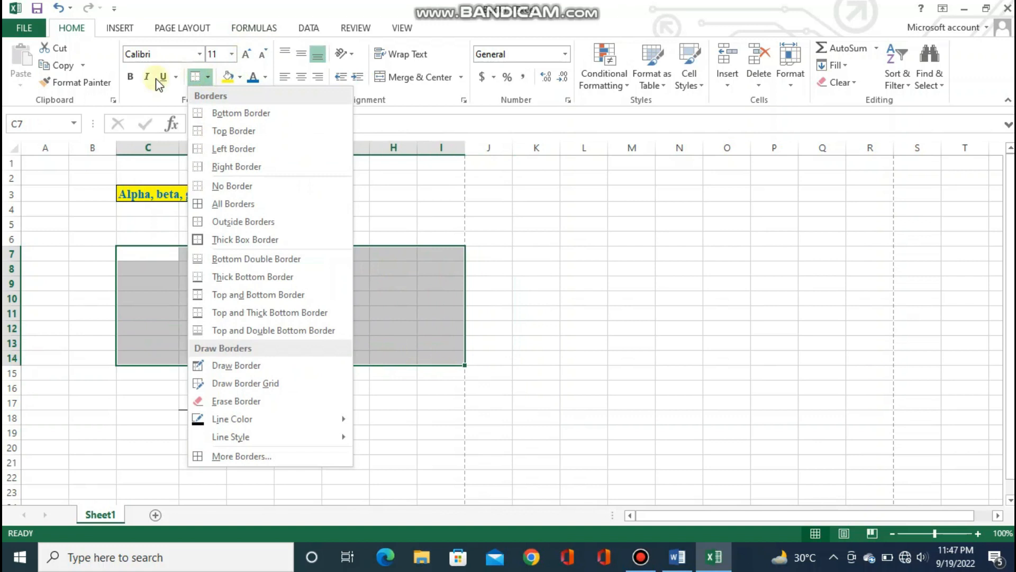
pyautogui.click(239, 205)
pyautogui.click(630, 283)
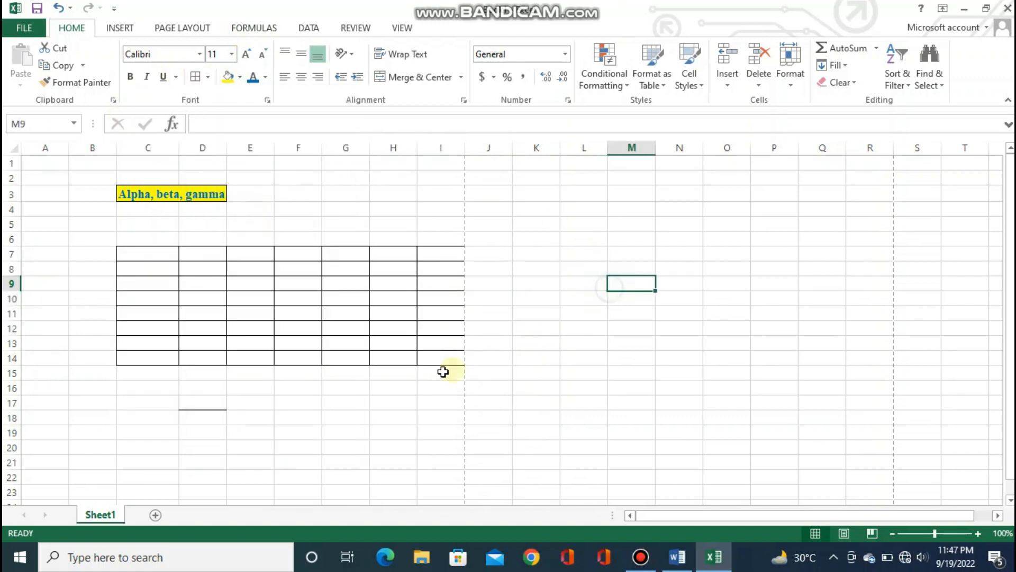
pyautogui.click(392, 373)
pyautogui.click(230, 263)
pyautogui.click(392, 282)
pyautogui.click(424, 248)
pyautogui.click(378, 298)
pyautogui.click(135, 254)
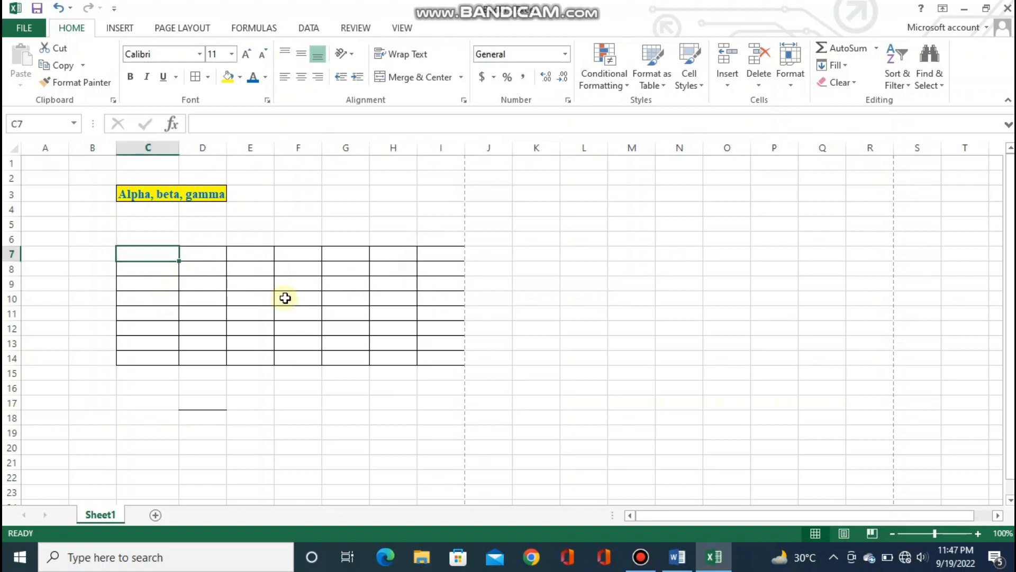
pyautogui.click(279, 314)
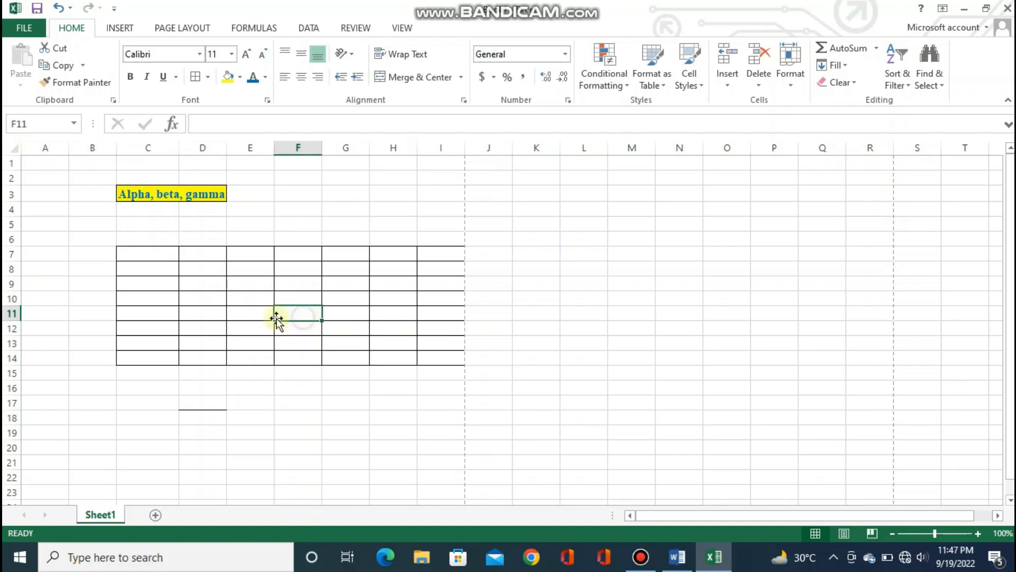
# - Draw a straight arrow shape about 1.27" high and 1.04" wide in the empty cells beside the bordered grid, across columns K to M
pyautogui.moveTo(584, 313); pyautogui.dragTo(584, 328)
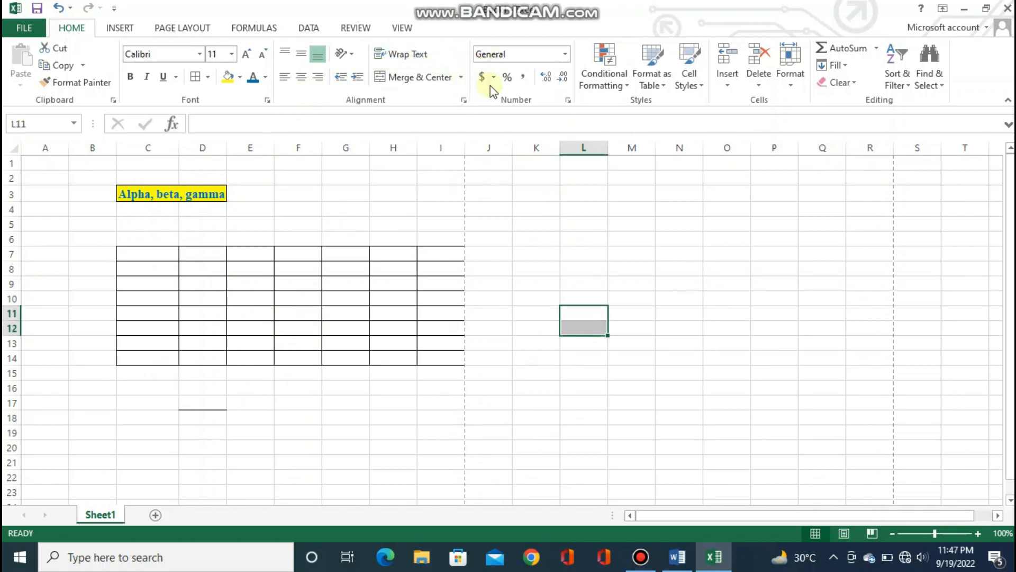
pyautogui.click(505, 193)
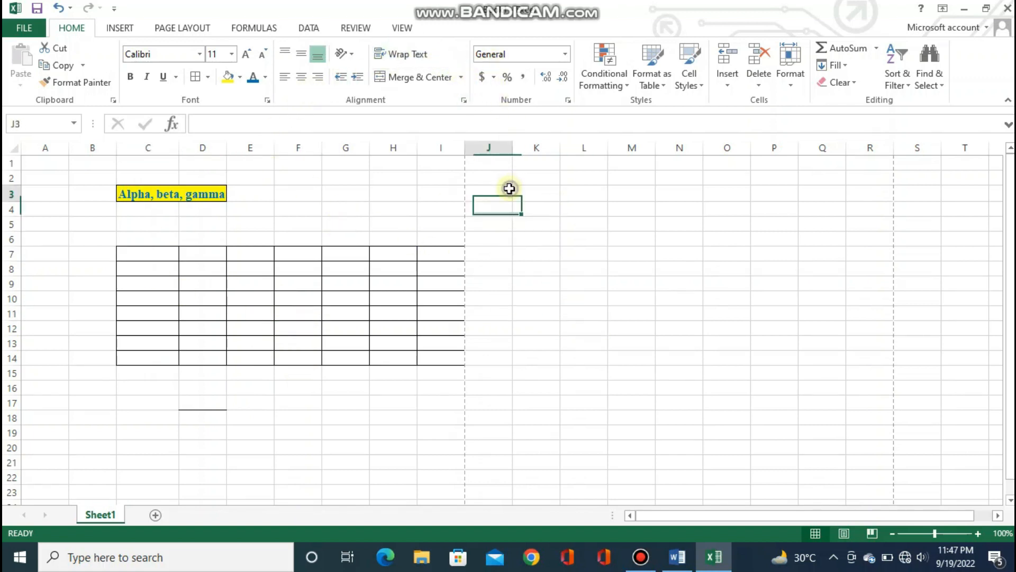
pyautogui.click(120, 28)
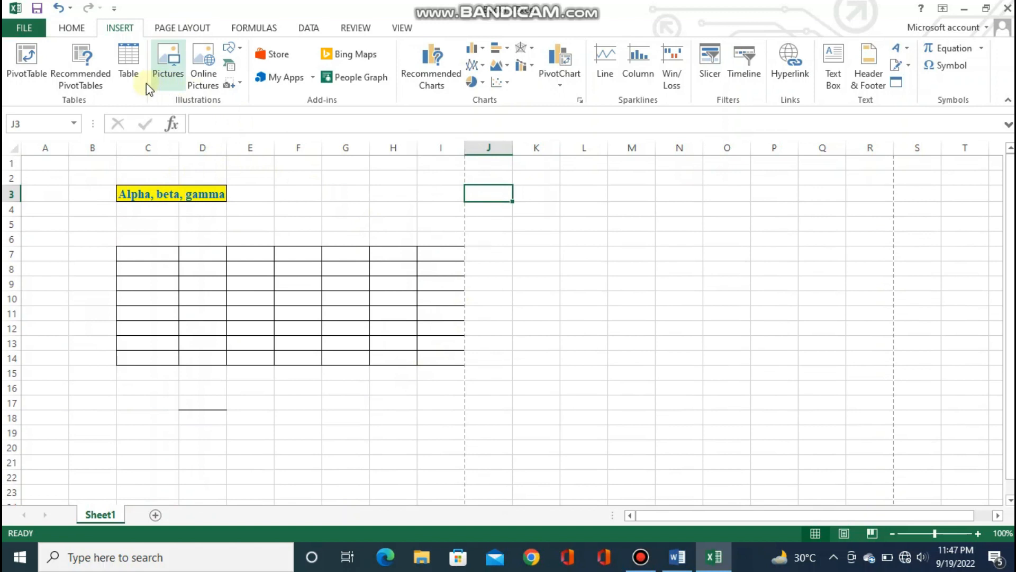
pyautogui.click(242, 47)
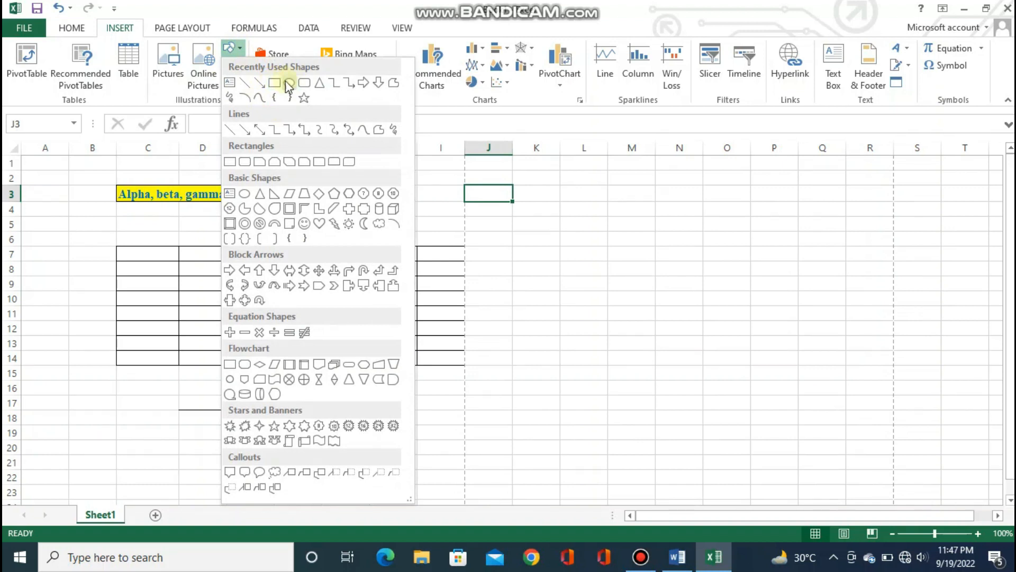
pyautogui.click(259, 84)
pyautogui.moveTo(534, 280); pyautogui.dragTo(609, 370)
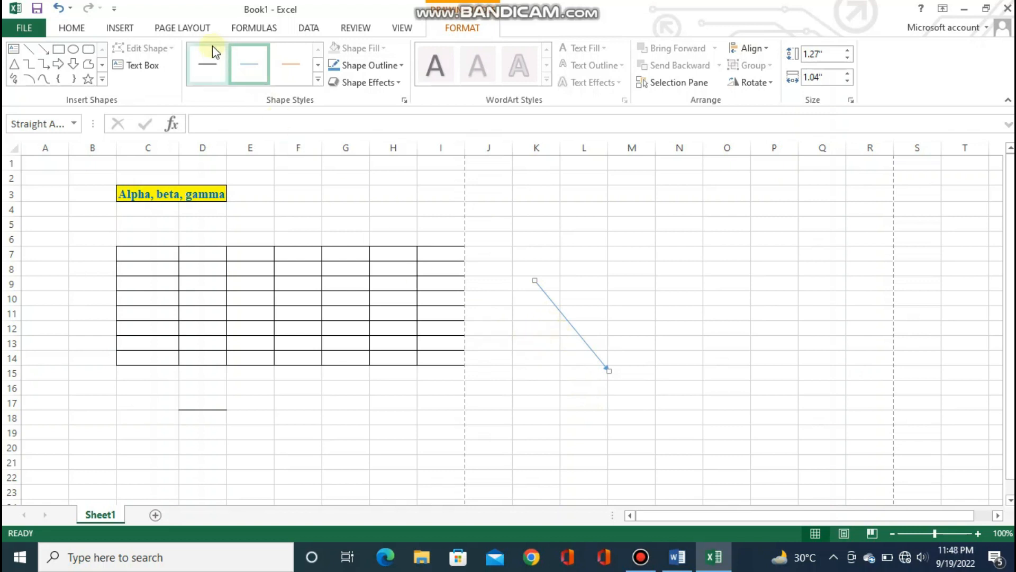
# - Insert an Upward Arrow SmartArt graphic into the sheet and close its text pane
pyautogui.click(114, 26)
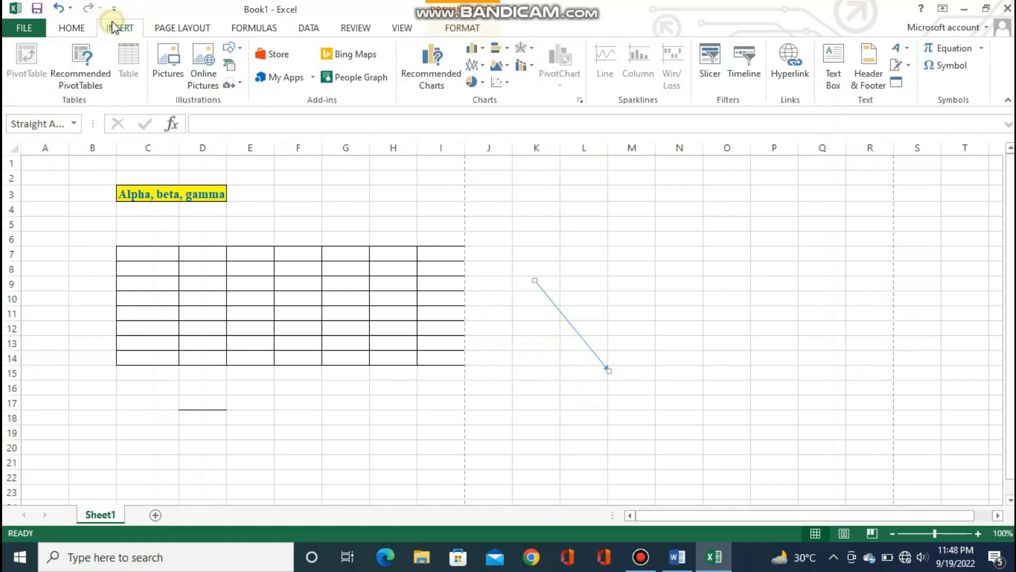
pyautogui.click(231, 67)
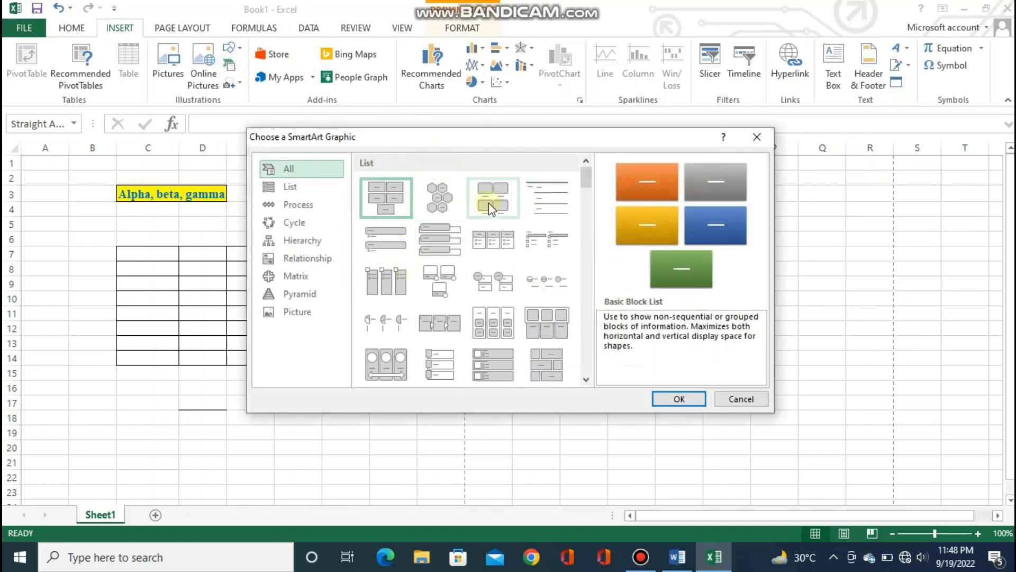
pyautogui.scroll(-5, 472, 273)
pyautogui.scroll(-3, 474, 283)
pyautogui.scroll(3, 471, 284)
pyautogui.click(442, 306)
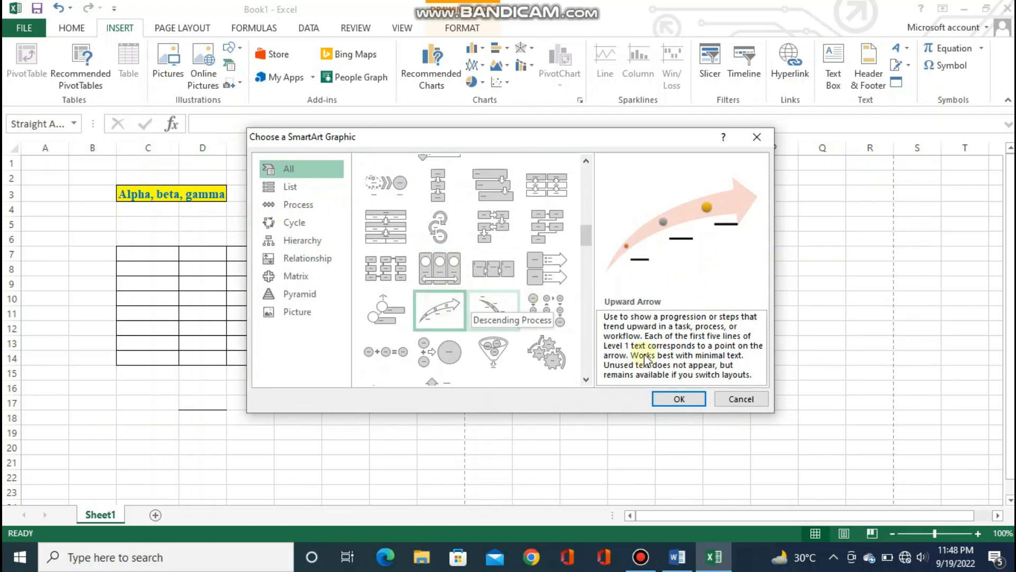
pyautogui.click(669, 400)
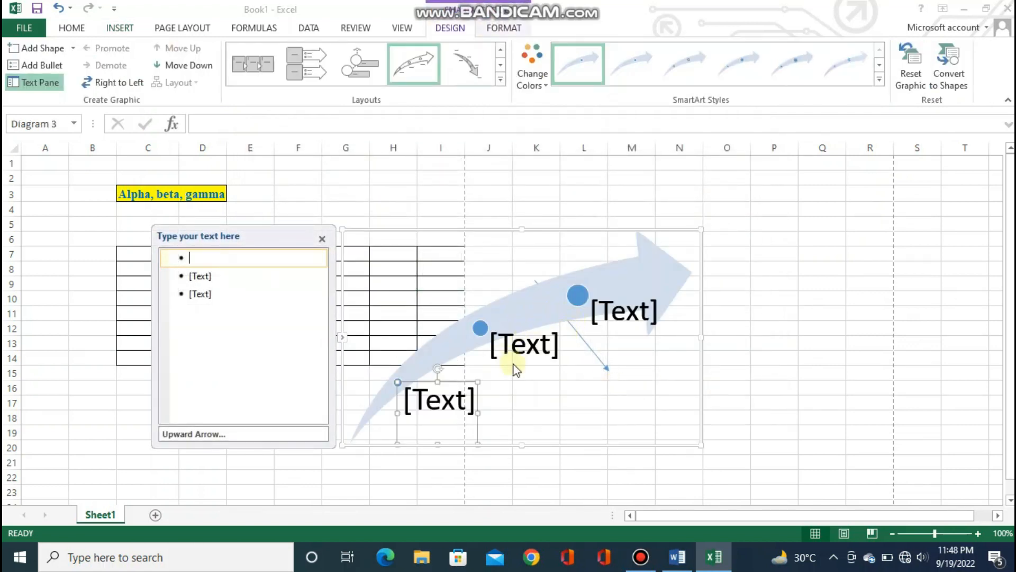
pyautogui.click(450, 409)
pyautogui.click(395, 405)
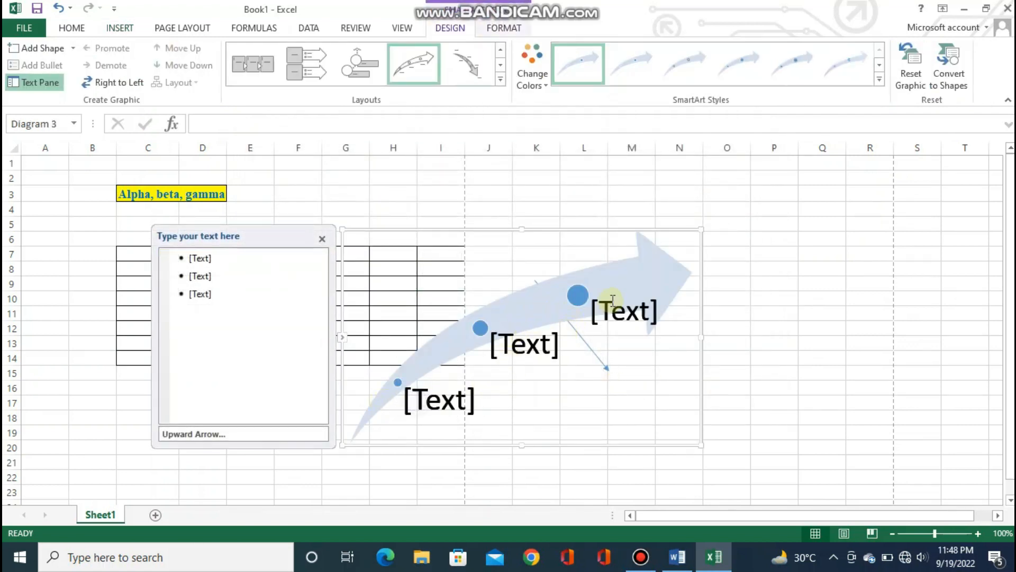
pyautogui.click(322, 239)
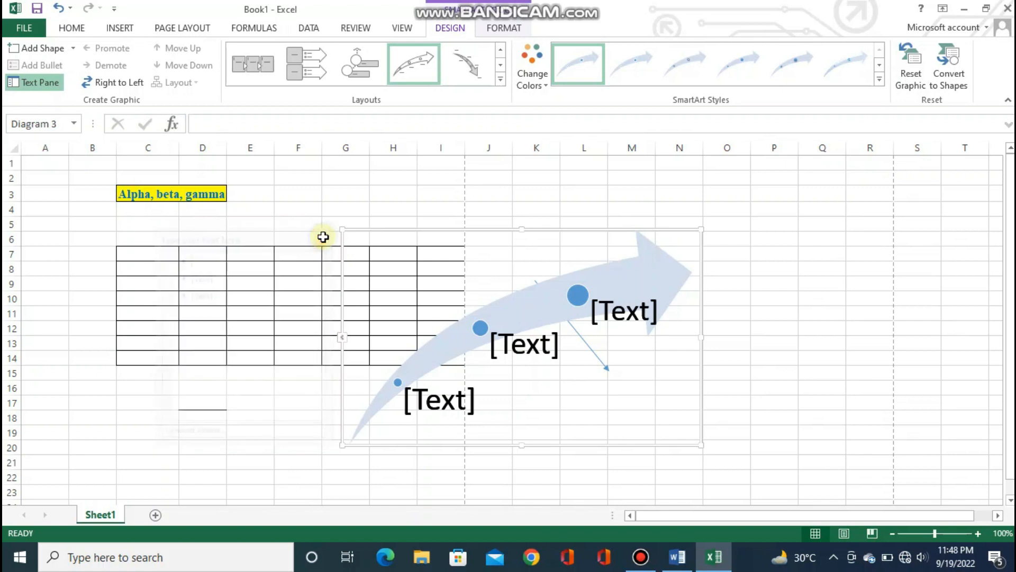
# - Undo the insertion of the SmartArt graphic and the straight arrow
pyautogui.click(59, 9)
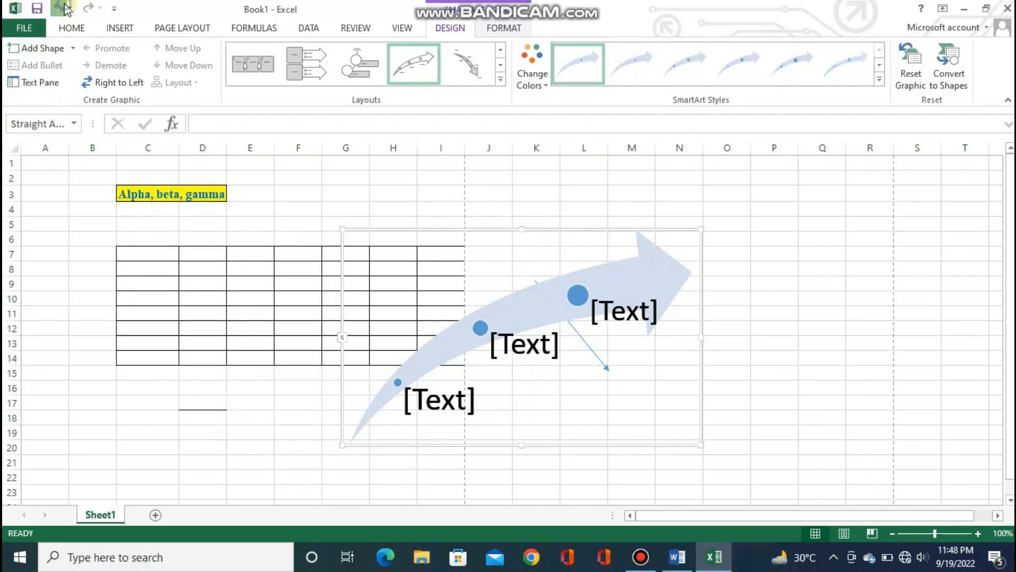
pyautogui.click(59, 9)
pyautogui.click(477, 446)
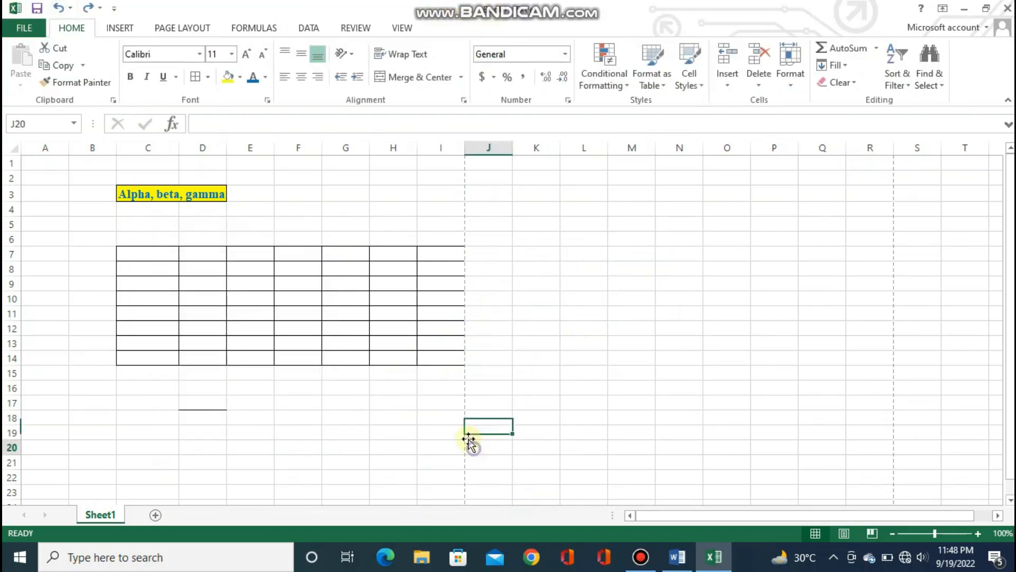
pyautogui.click(346, 432)
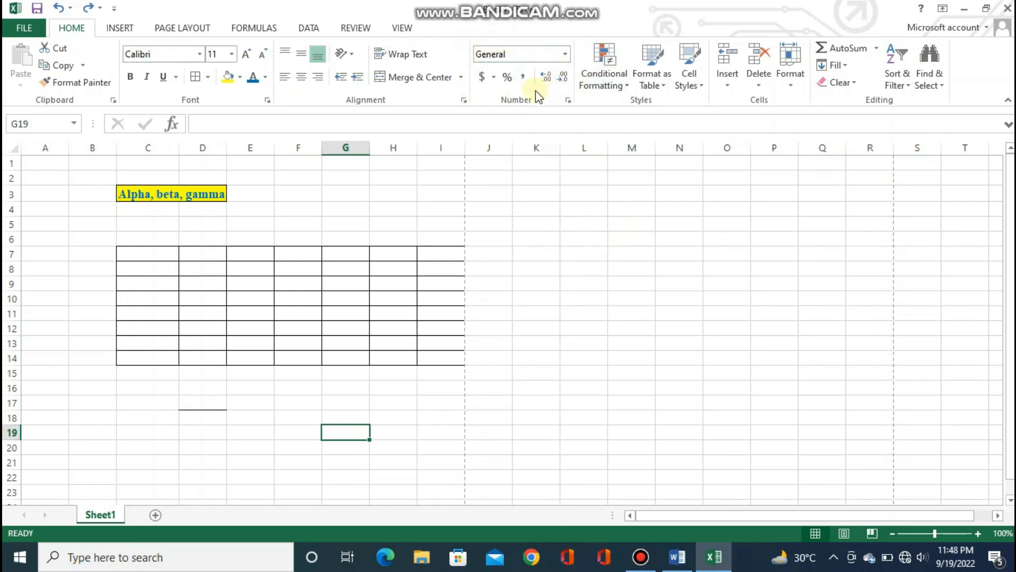
pyautogui.click(520, 223)
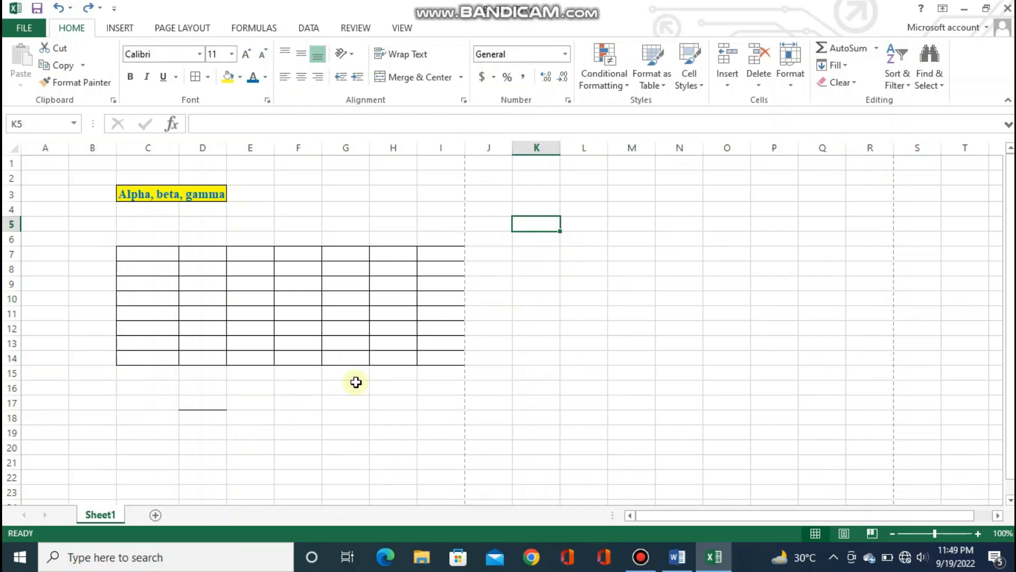
pyautogui.scroll(-1, 356, 382)
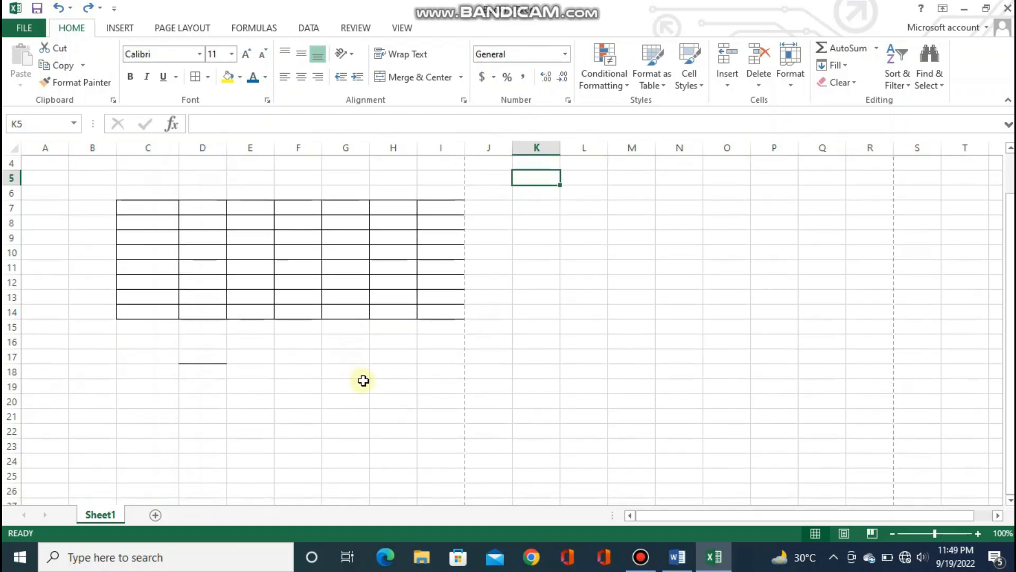